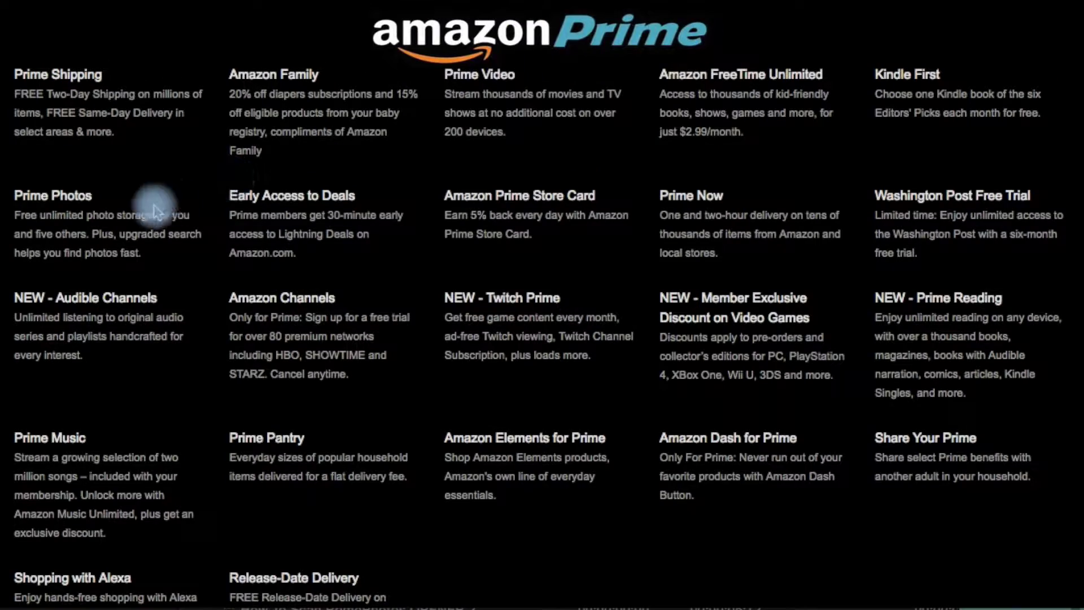
- Open the Prime Photos landing page and read down to its all-devices section
{"action": "left_click", "coordinate": [66, 198]}
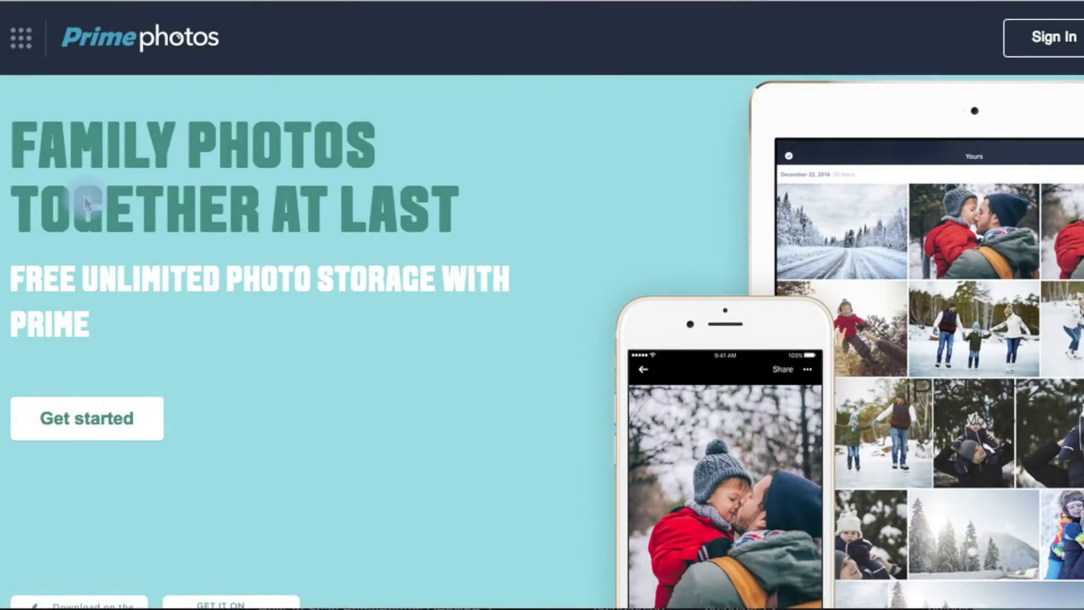
{"action": "scroll", "coordinate": [84, 197], "scroll_direction": "down", "scroll_amount": 10}
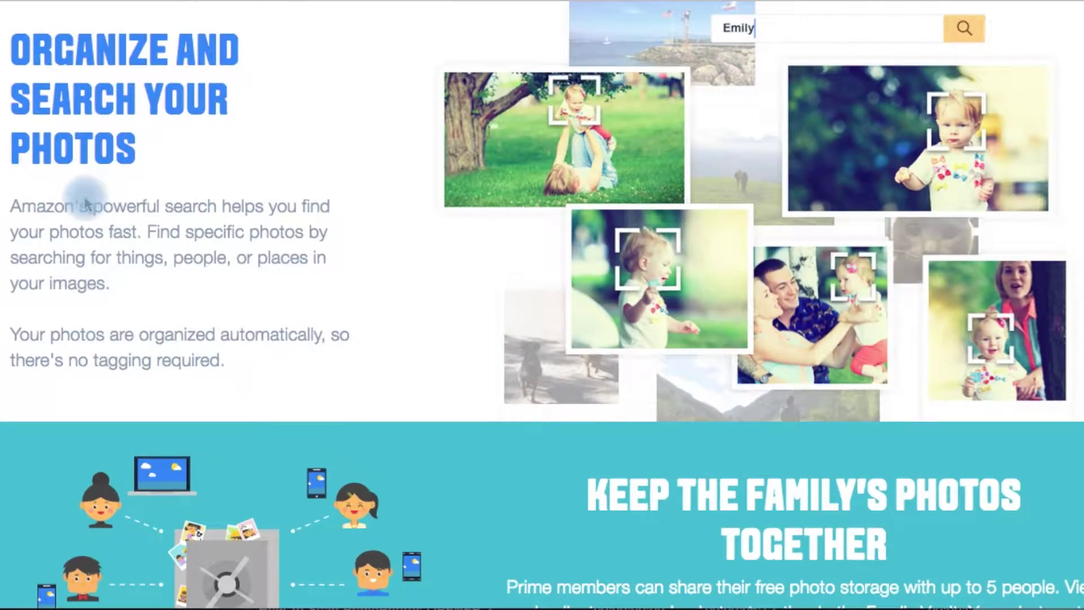
{"action": "scroll", "coordinate": [85, 203], "scroll_direction": "down", "scroll_amount": 7}
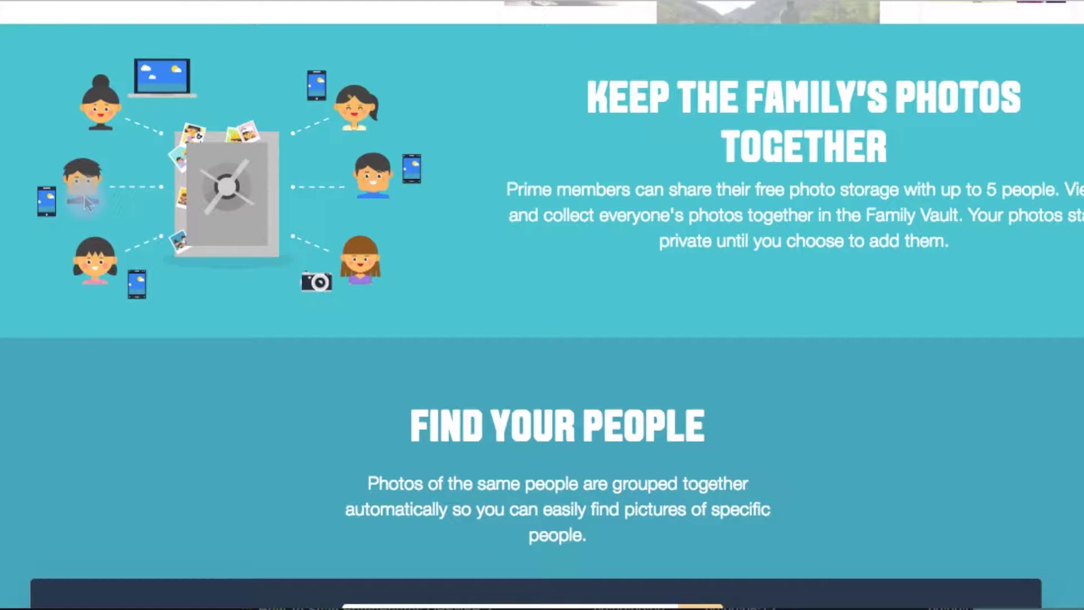
{"action": "scroll", "coordinate": [85, 202], "scroll_direction": "down", "scroll_amount": 7}
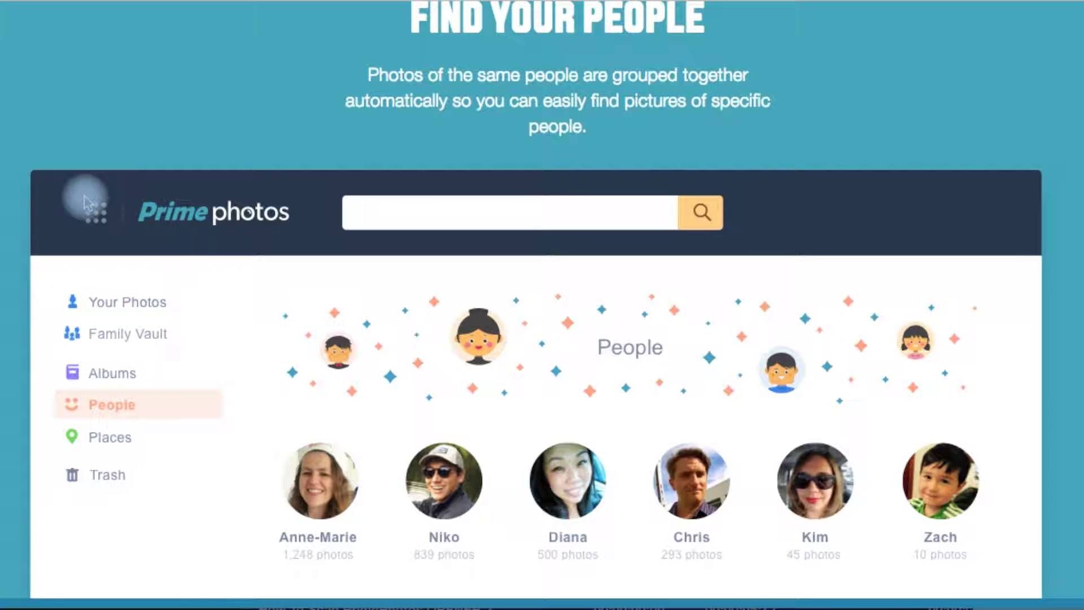
{"action": "scroll", "coordinate": [84, 198], "scroll_direction": "down", "scroll_amount": 12}
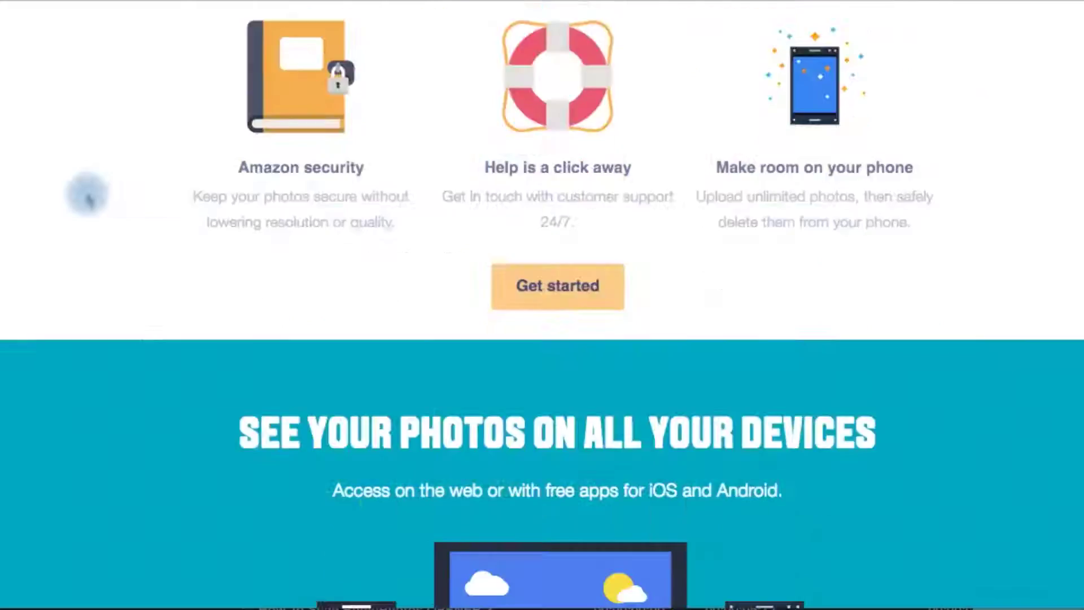
- Download the free Amazon Drive Desktop app for Mac and run its installer
{"action": "type", "text": "azon Dr"}
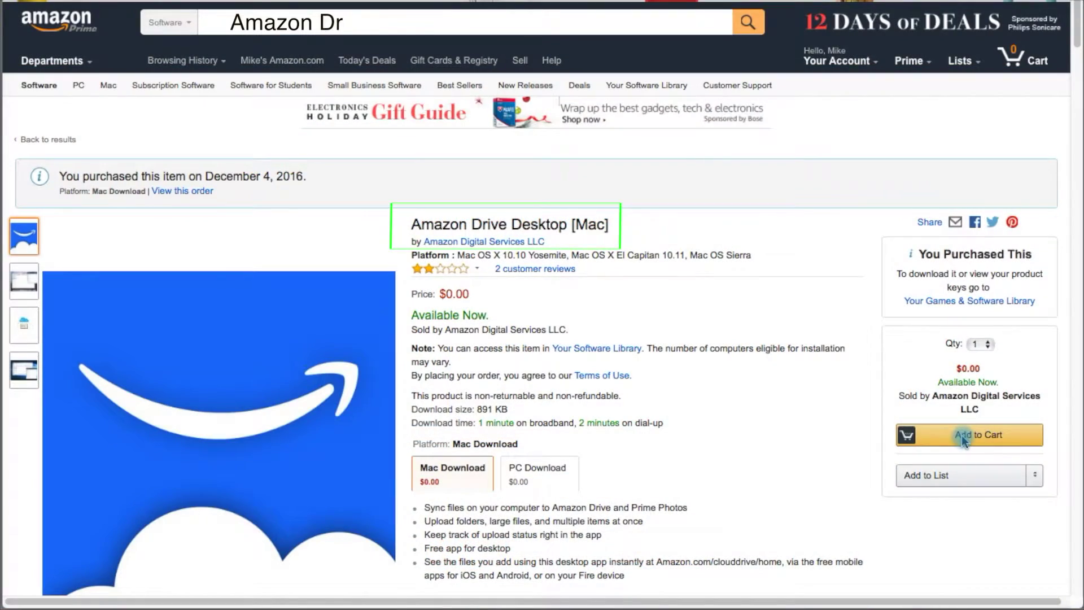
{"action": "left_click", "coordinate": [963, 436]}
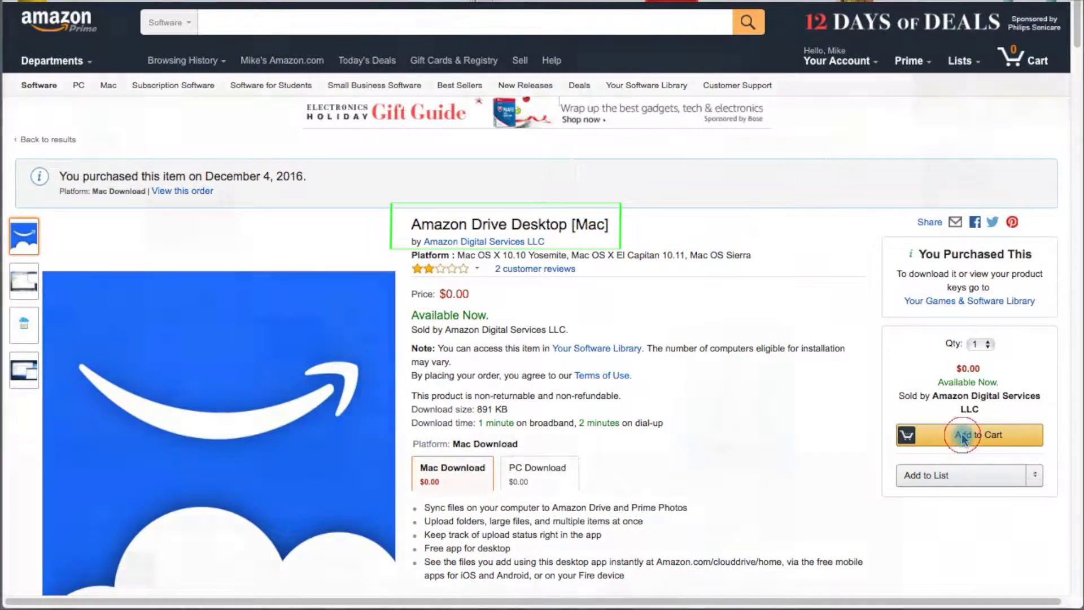
{"action": "left_click", "coordinate": [637, 232]}
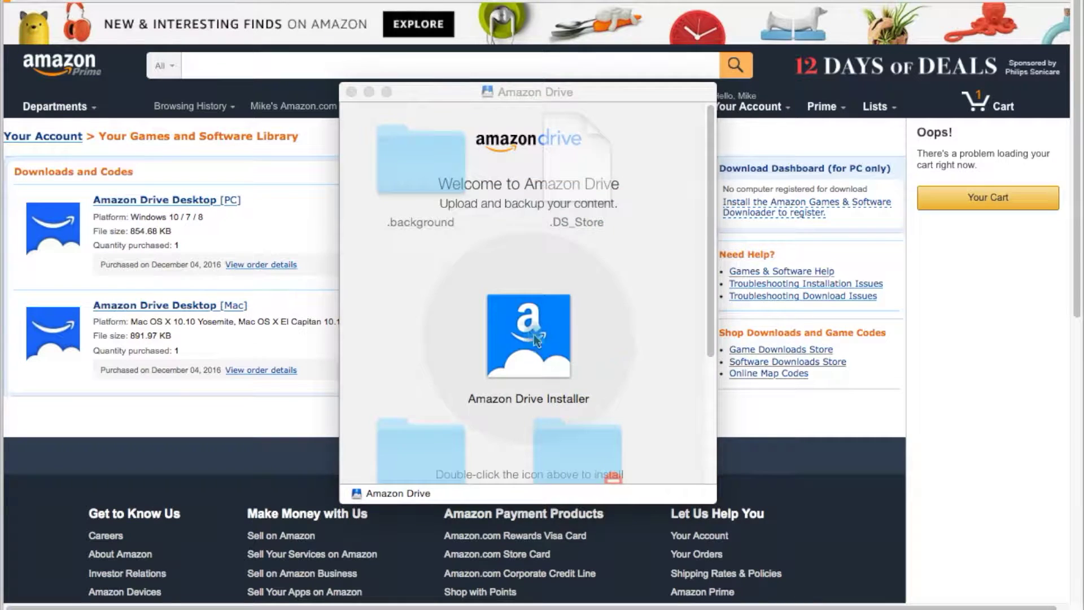
{"action": "double_click", "coordinate": [530, 333]}
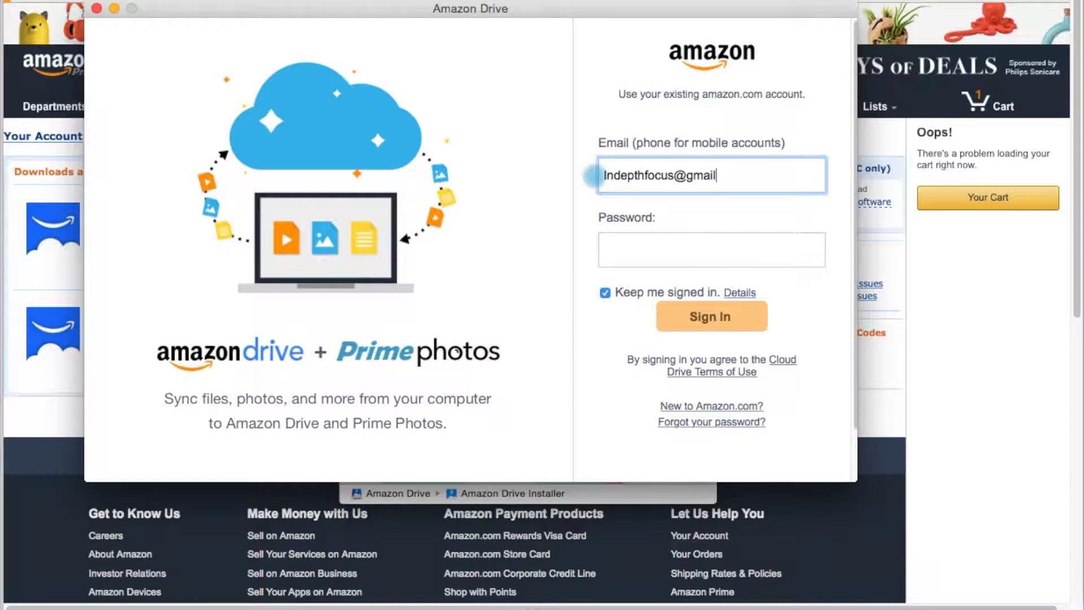
- Sign in to Amazon Drive and reach the Documents, Pictures and Videos sync checklist
{"action": "left_click", "coordinate": [618, 238]}
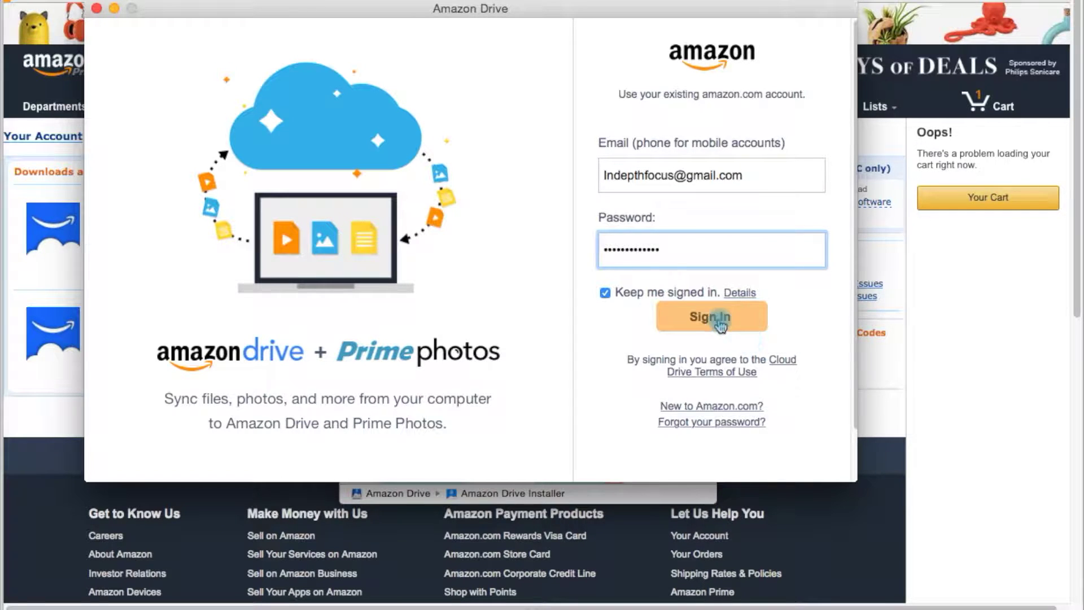
{"action": "left_click", "coordinate": [718, 323]}
{"action": "left_click", "coordinate": [491, 465]}
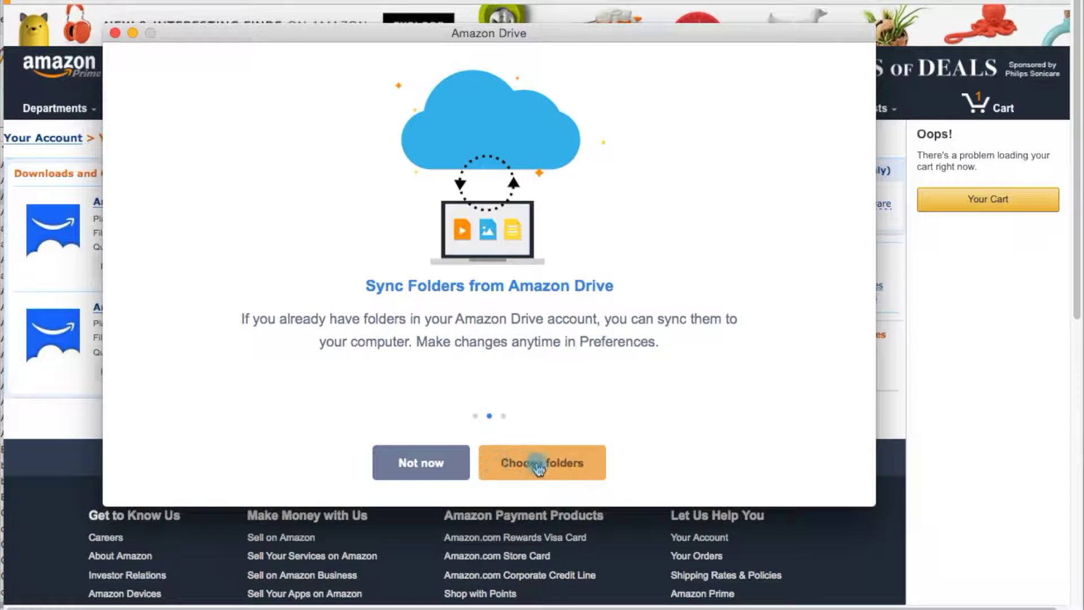
{"action": "left_click", "coordinate": [537, 468]}
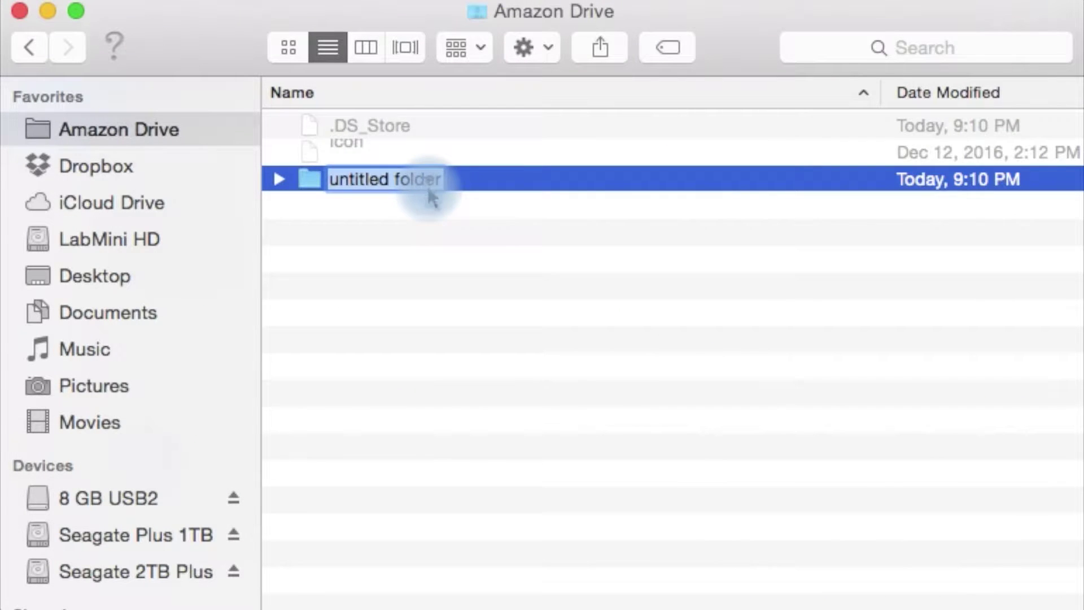
- Name the new folder in the Amazon Drive folder 'FastFoto Scans'
{"action": "type", "text": "FastFoto Scans"}
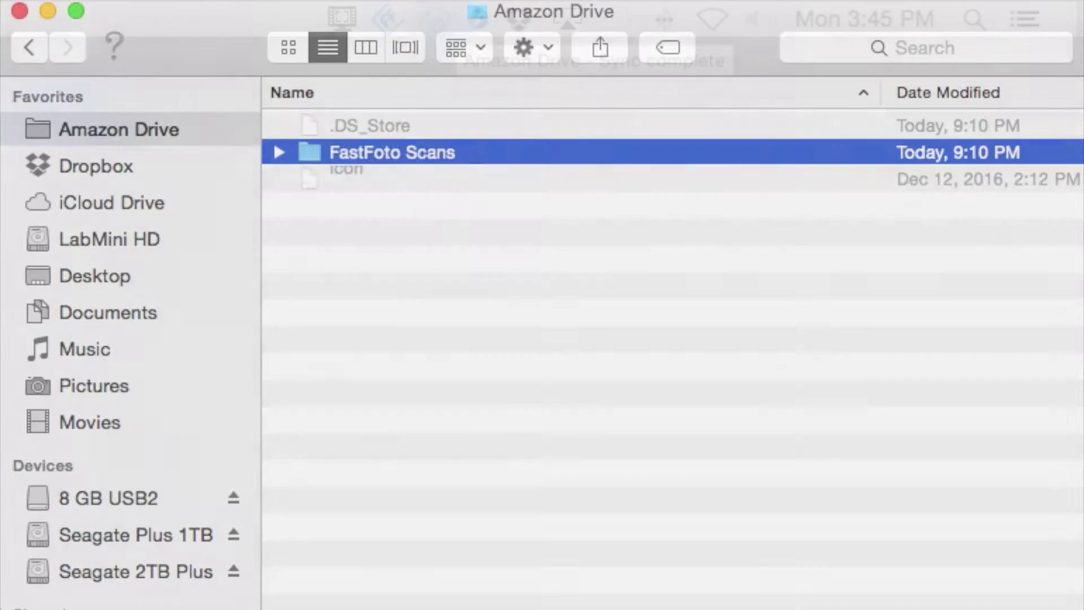
{"action": "left_click", "coordinate": [519, 19]}
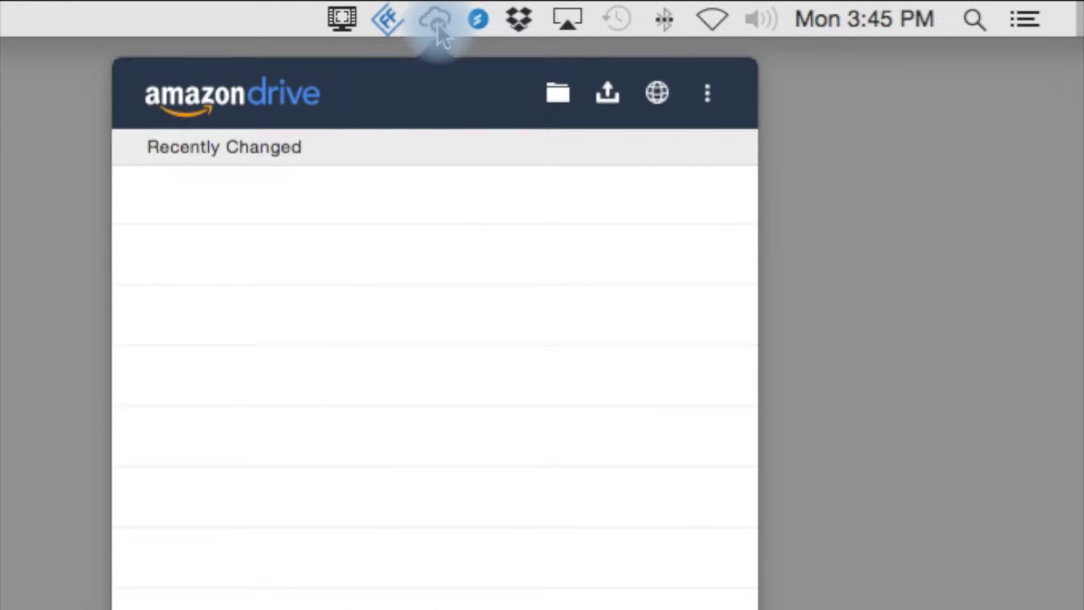
- Tick FastFoto Scans in Amazon Drive's Preferences list of folders to sync
{"action": "left_click", "coordinate": [707, 95]}
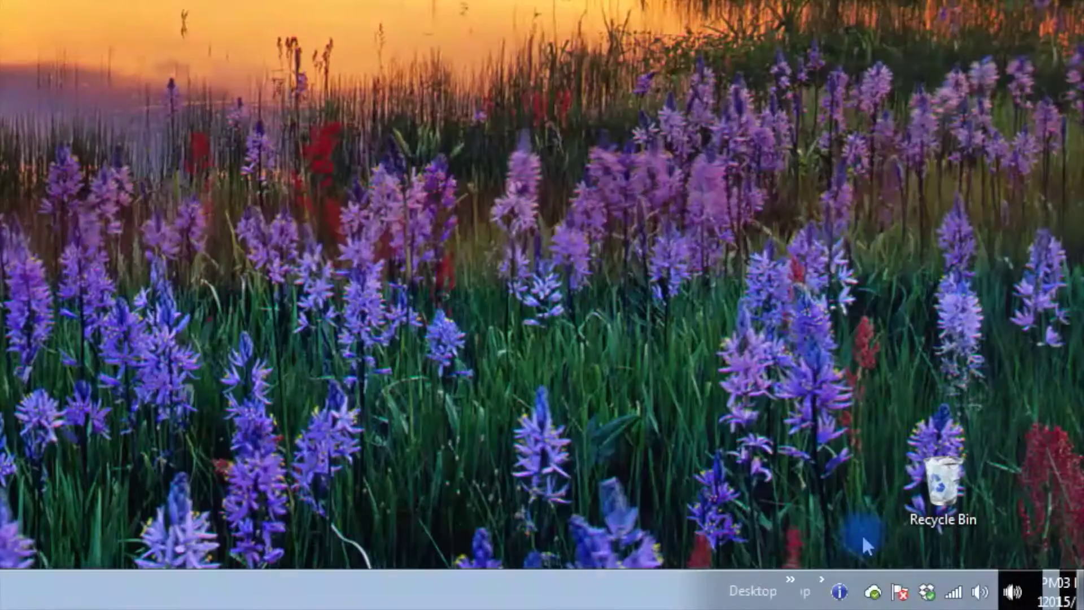
{"action": "left_click", "coordinate": [874, 593]}
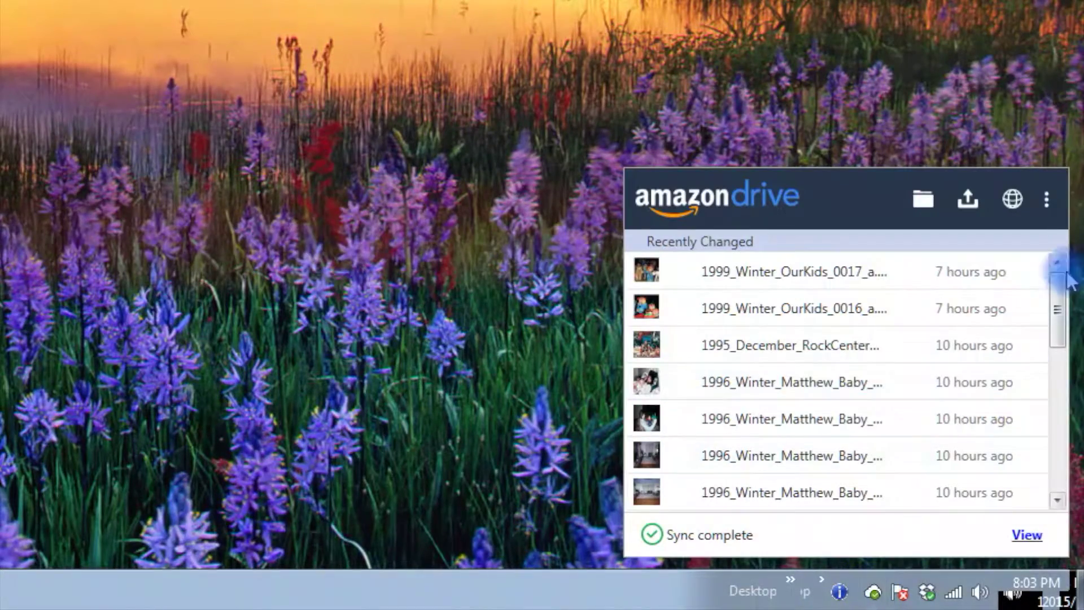
{"action": "left_click", "coordinate": [1046, 199]}
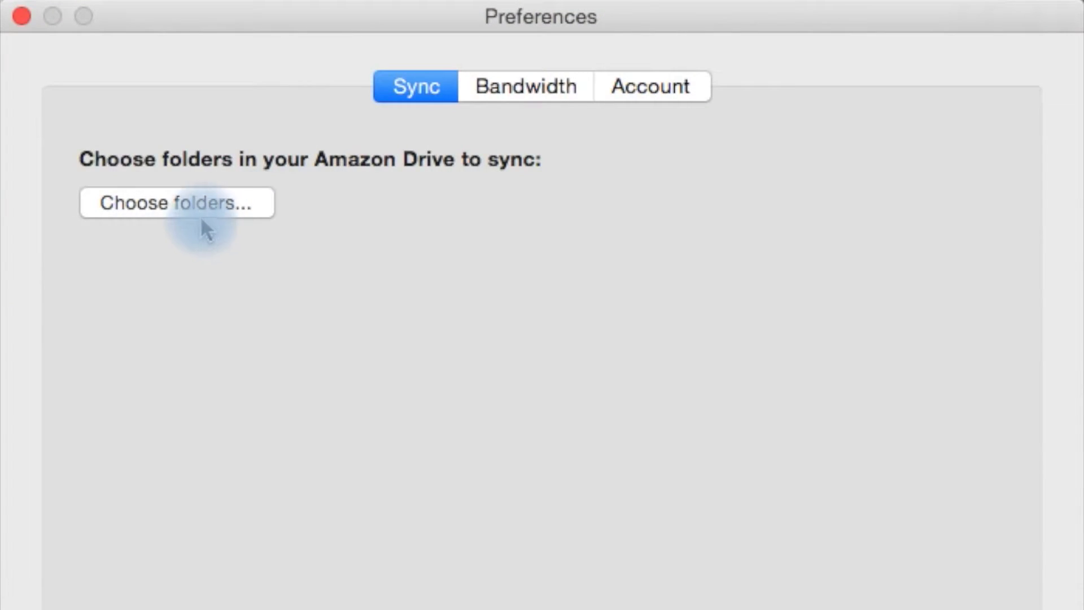
{"action": "left_click", "coordinate": [168, 199]}
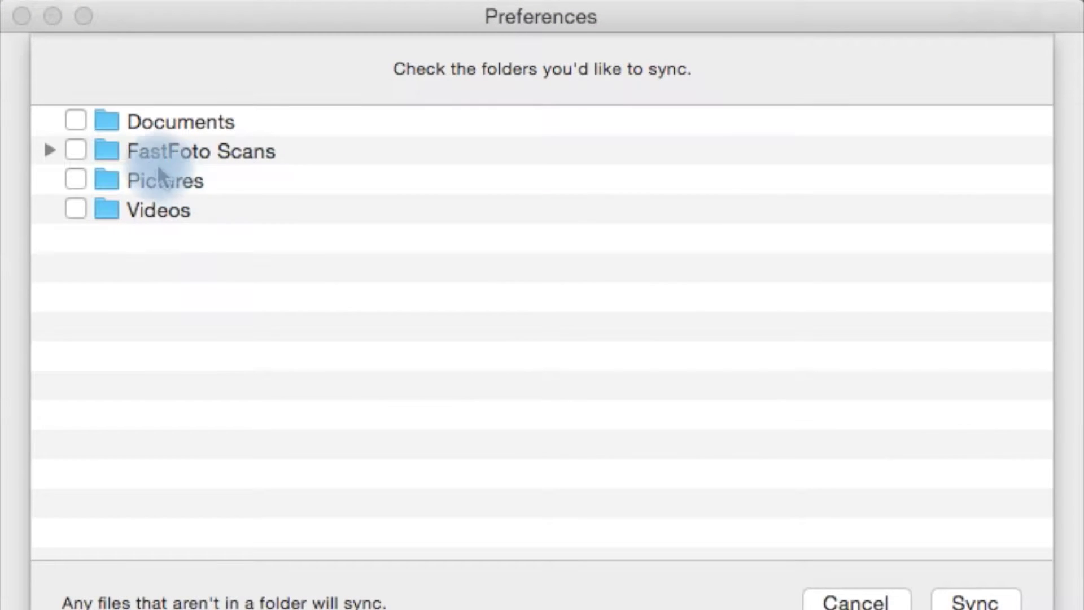
{"action": "left_click", "coordinate": [76, 151]}
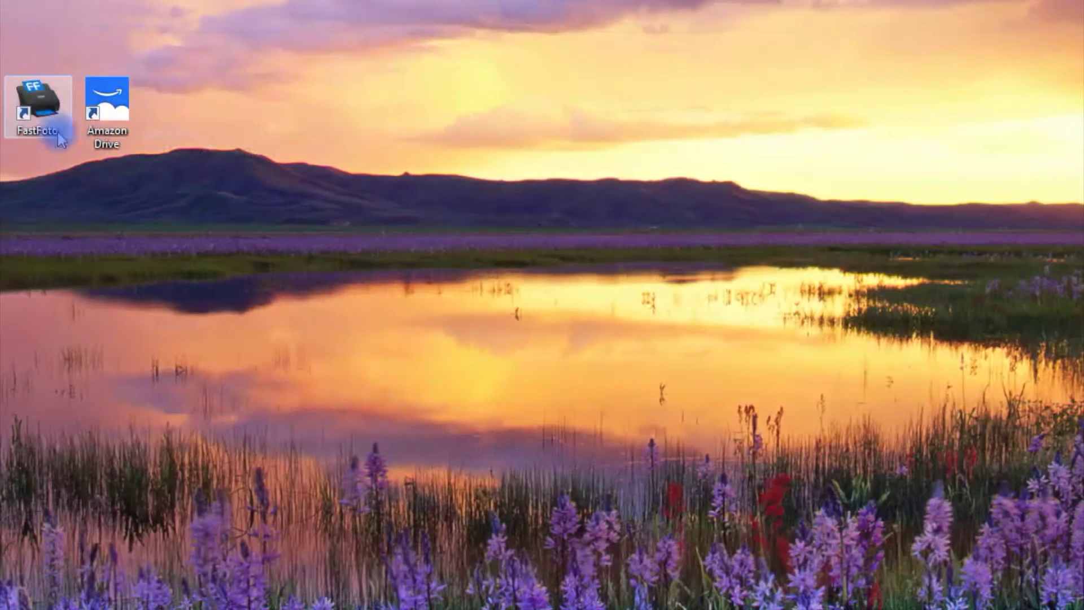
- Launch Epson FastFoto and set its save folder to Amazon Drive\FastFoto Scans
{"action": "double_click", "coordinate": [41, 106]}
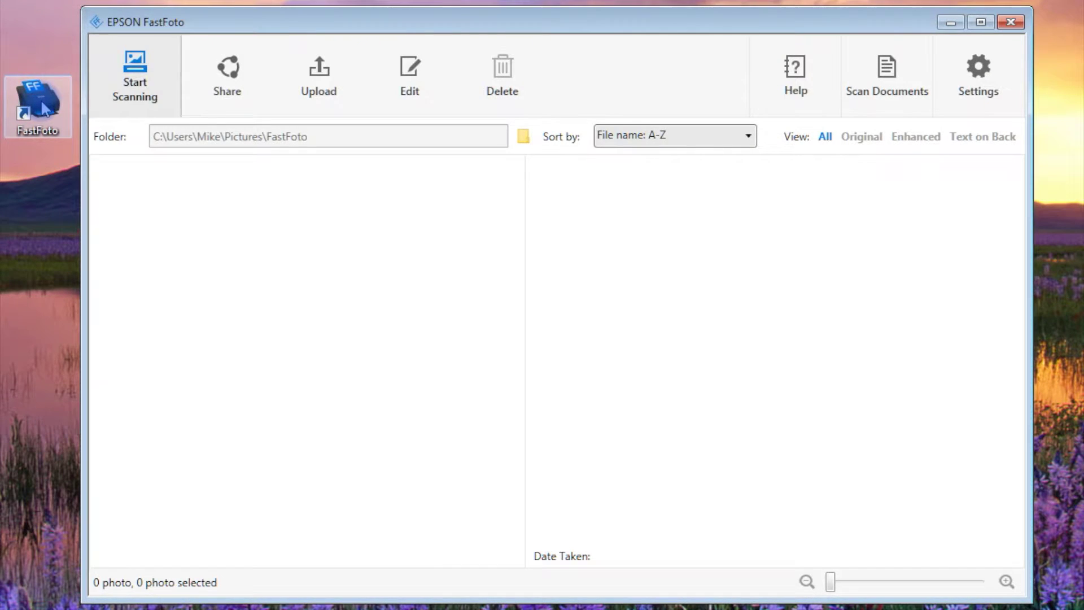
{"action": "left_click", "coordinate": [960, 82]}
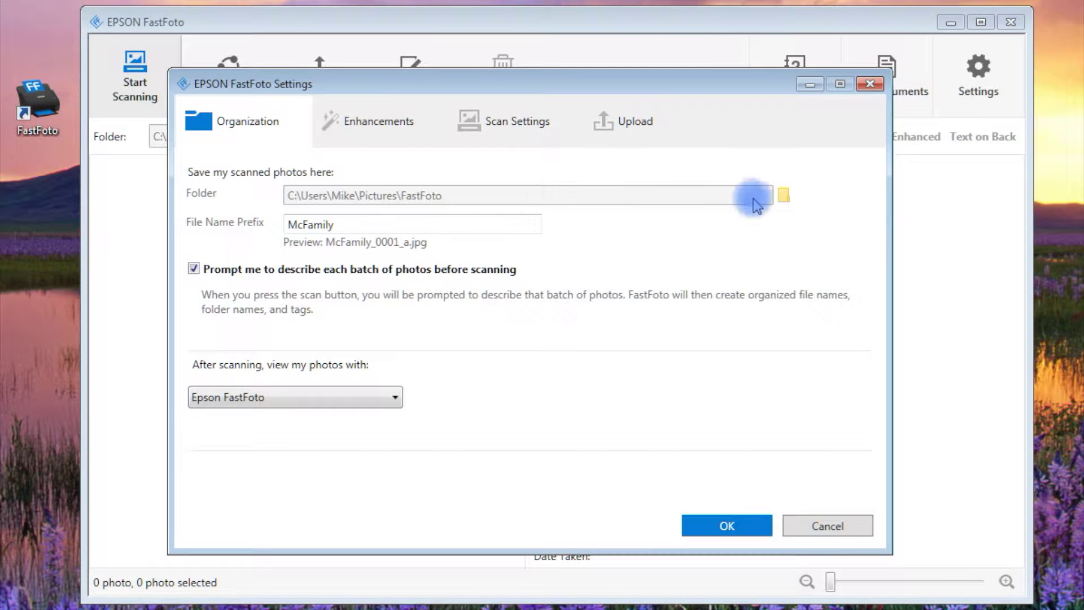
{"action": "left_click", "coordinate": [783, 195]}
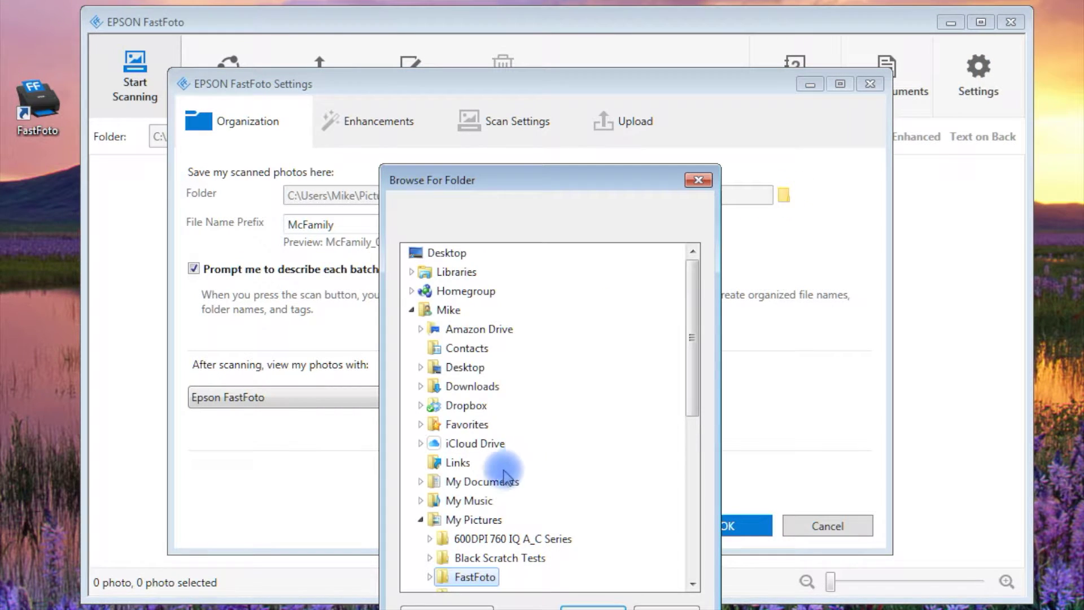
{"action": "left_click", "coordinate": [435, 330]}
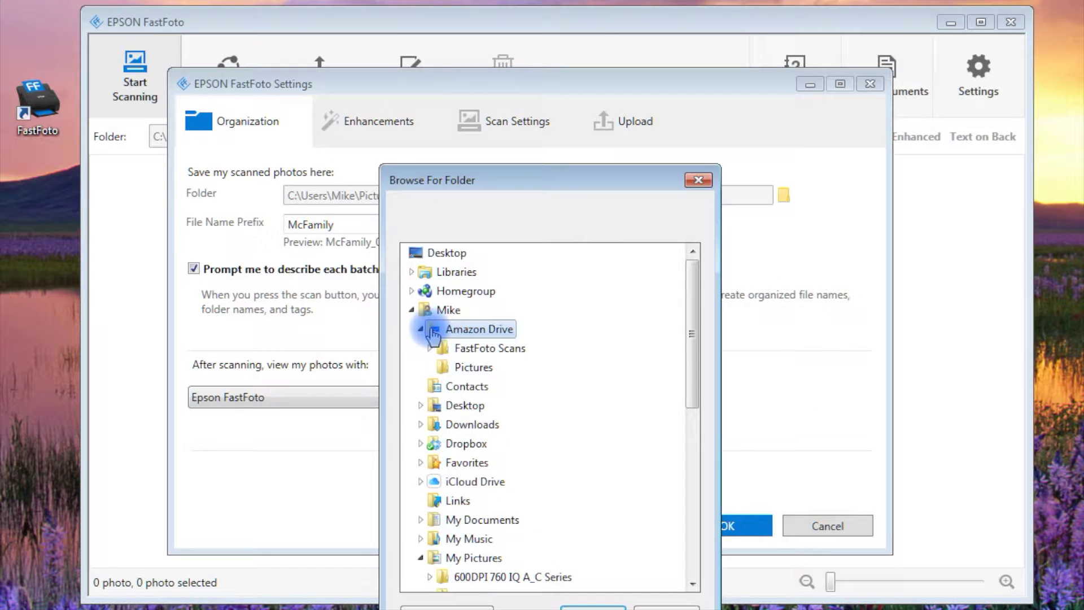
{"action": "left_click", "coordinate": [446, 352]}
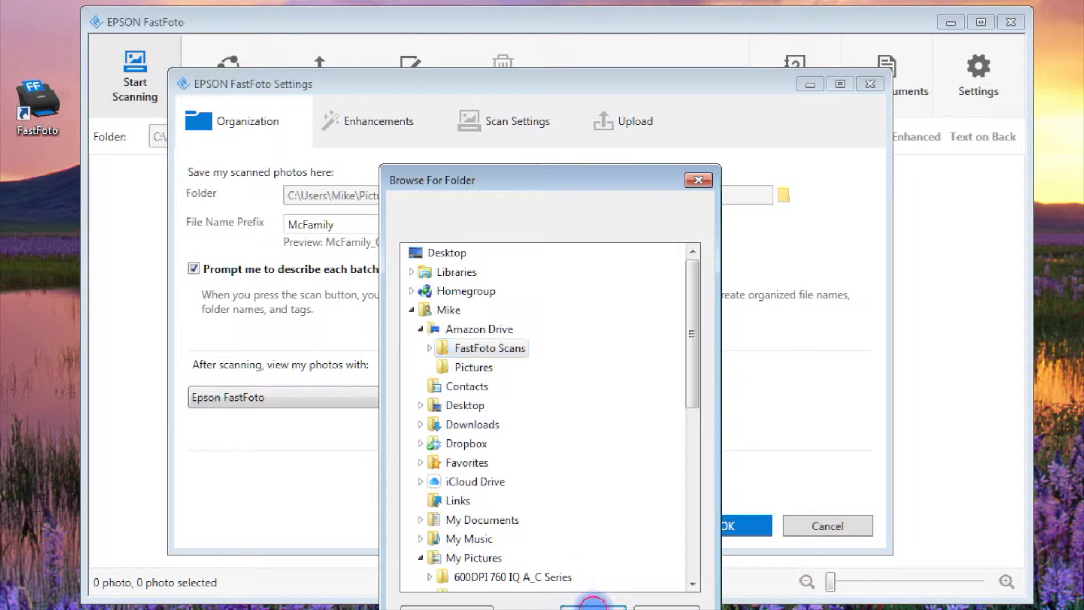
{"action": "left_click", "coordinate": [593, 608]}
{"action": "left_click", "coordinate": [727, 526]}
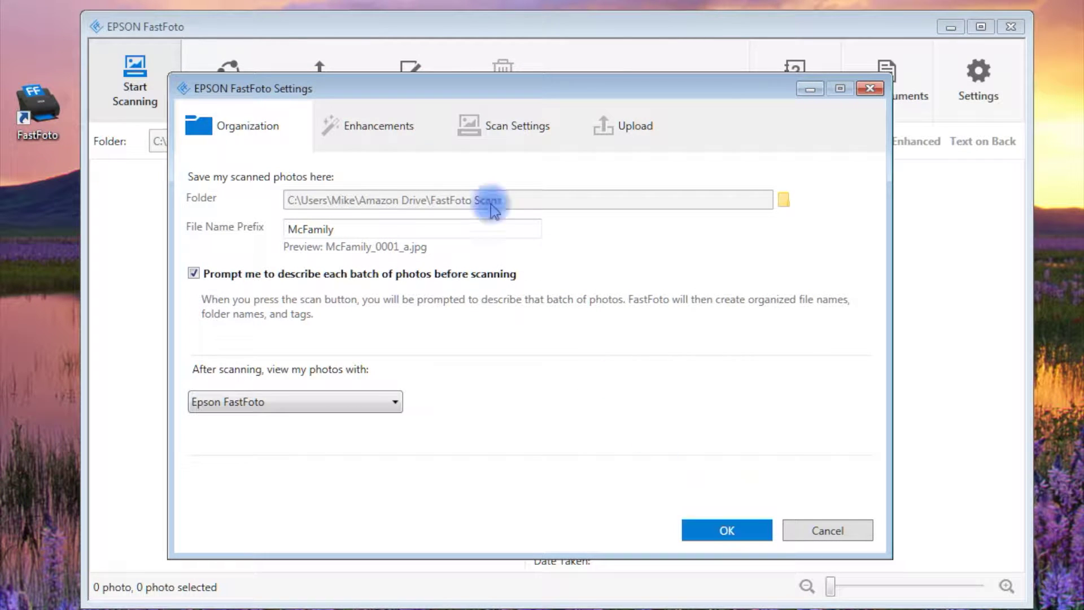
- Review the Enhancements and Scan Settings tabs, then save the settings
{"action": "left_click", "coordinate": [367, 126]}
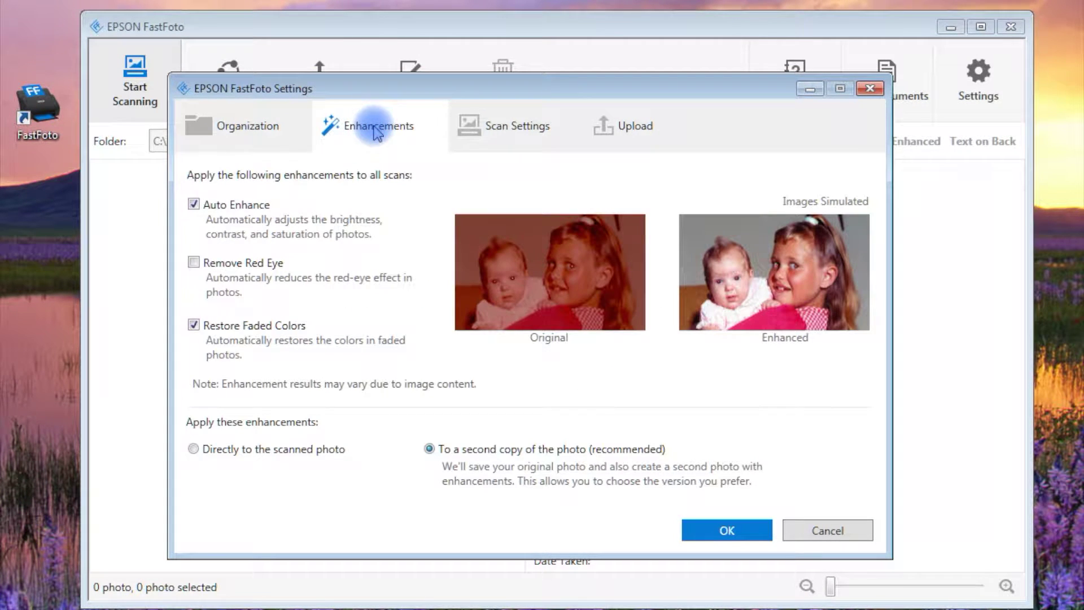
{"action": "left_click", "coordinate": [505, 128]}
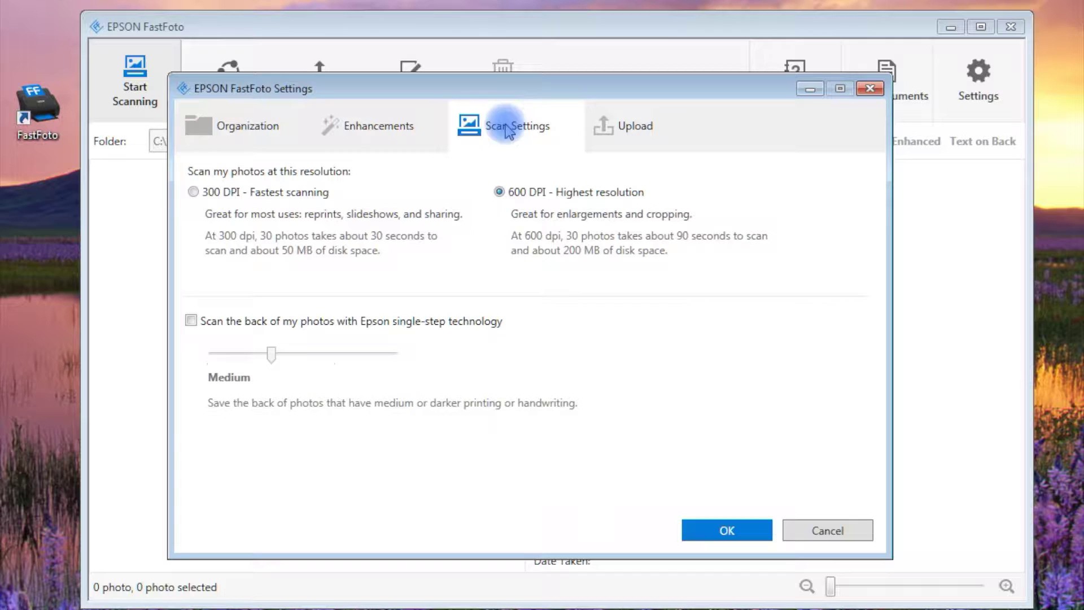
{"action": "left_click", "coordinate": [743, 540]}
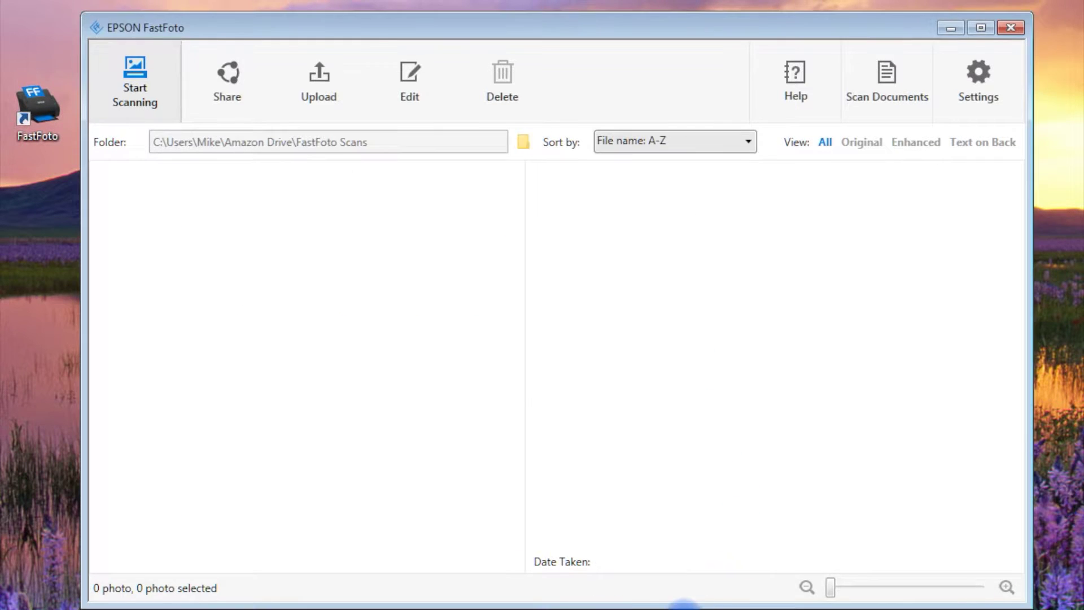
- Start a new batch described as Year 1999, Summer, previewing 1999_Summer_0001_a.jpg
{"action": "left_click", "coordinate": [179, 86]}
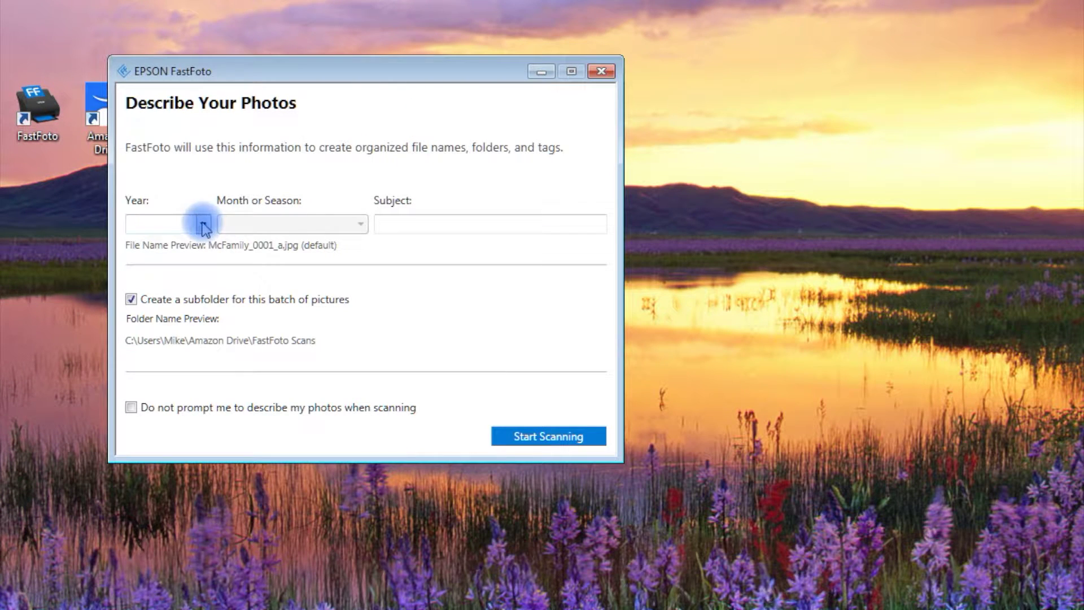
{"action": "left_click", "coordinate": [203, 224]}
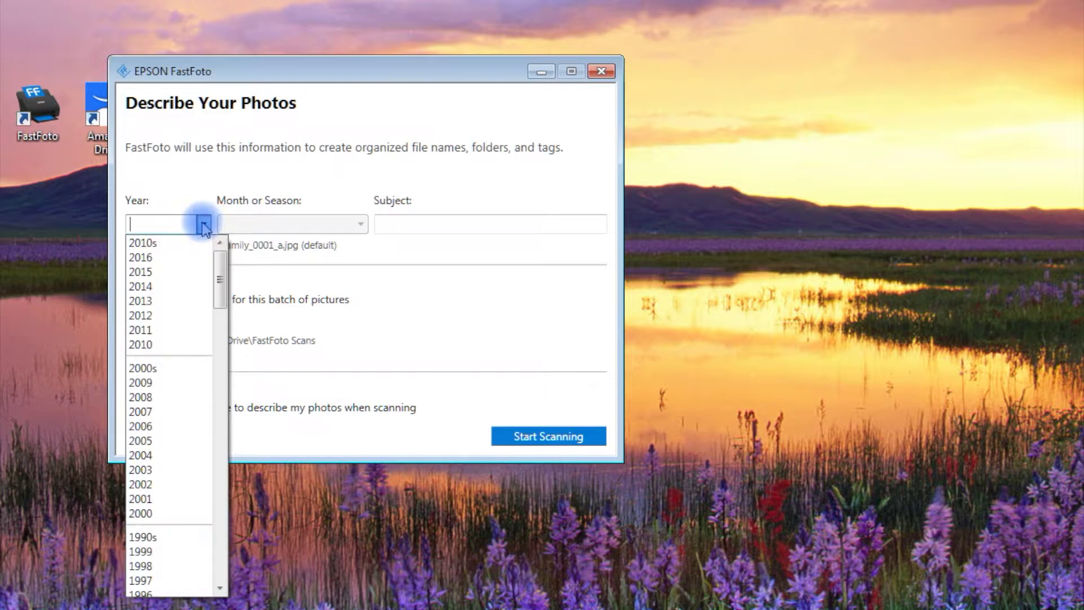
{"action": "left_click", "coordinate": [164, 551]}
{"action": "left_click", "coordinate": [358, 223]}
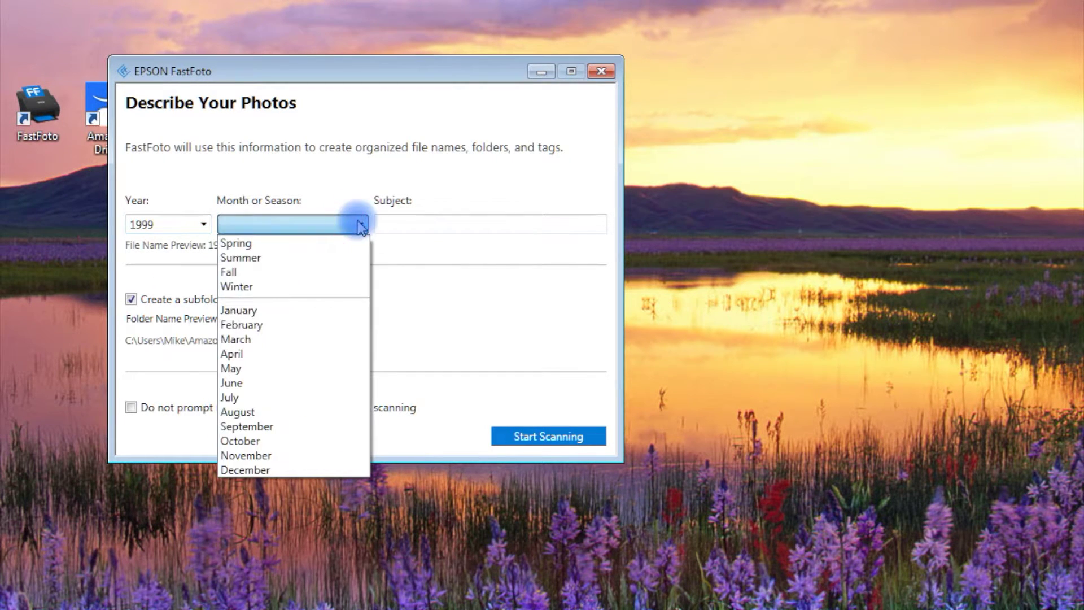
{"action": "left_click", "coordinate": [293, 252]}
{"action": "left_click", "coordinate": [390, 221]}
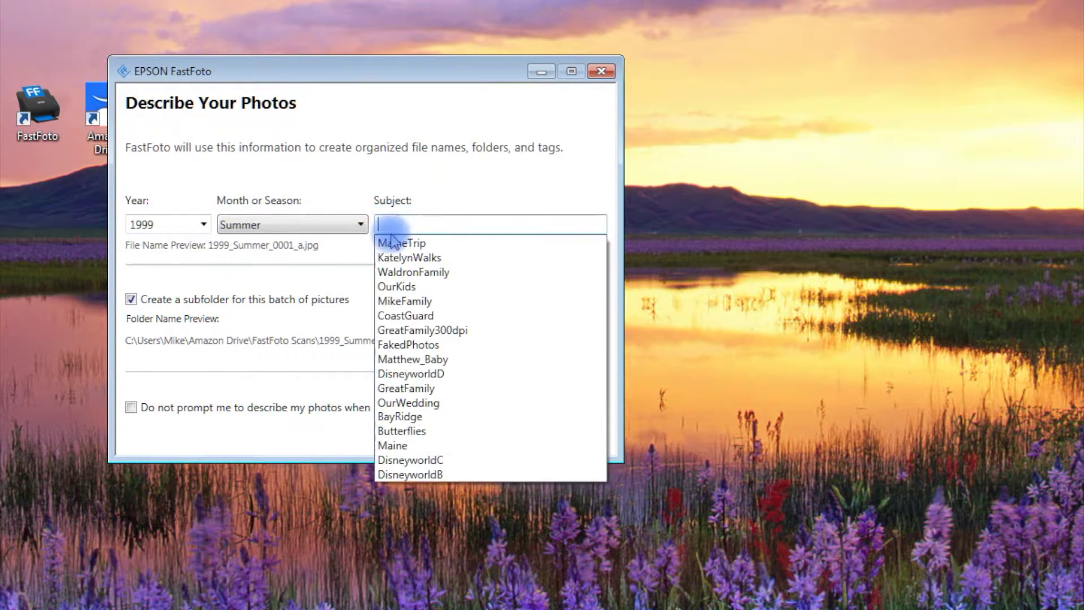
- Scan the 14-photo MaineTrip batch into the 1999_Summer_MaineTrip folder and finish it
{"action": "left_click", "coordinate": [394, 244]}
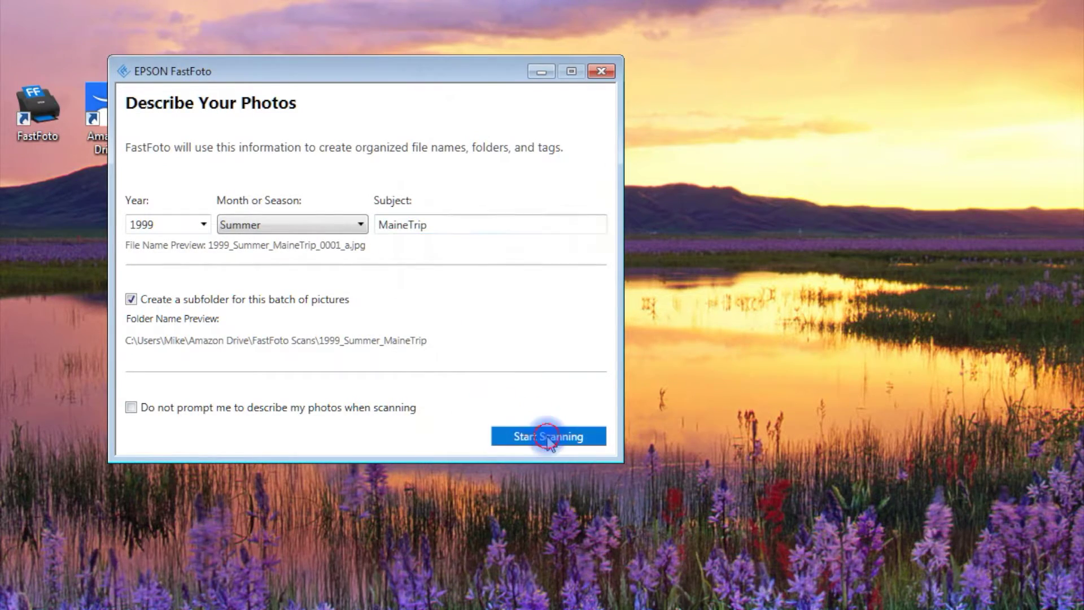
{"action": "left_click", "coordinate": [550, 436]}
{"action": "left_click", "coordinate": [643, 395]}
{"action": "double_click", "coordinate": [600, 399]}
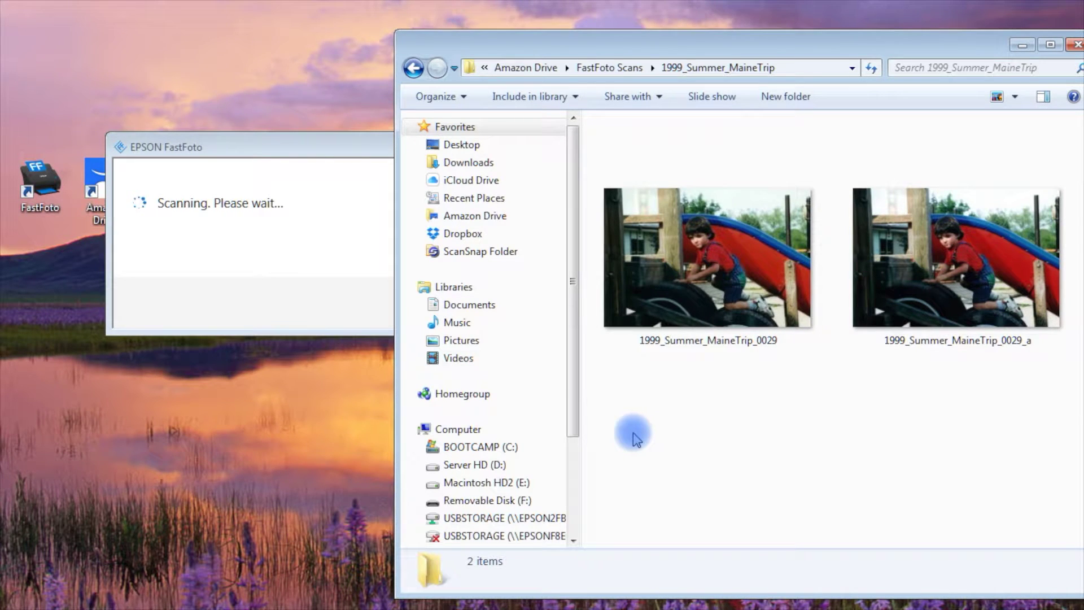
{"action": "left_click", "coordinate": [302, 146]}
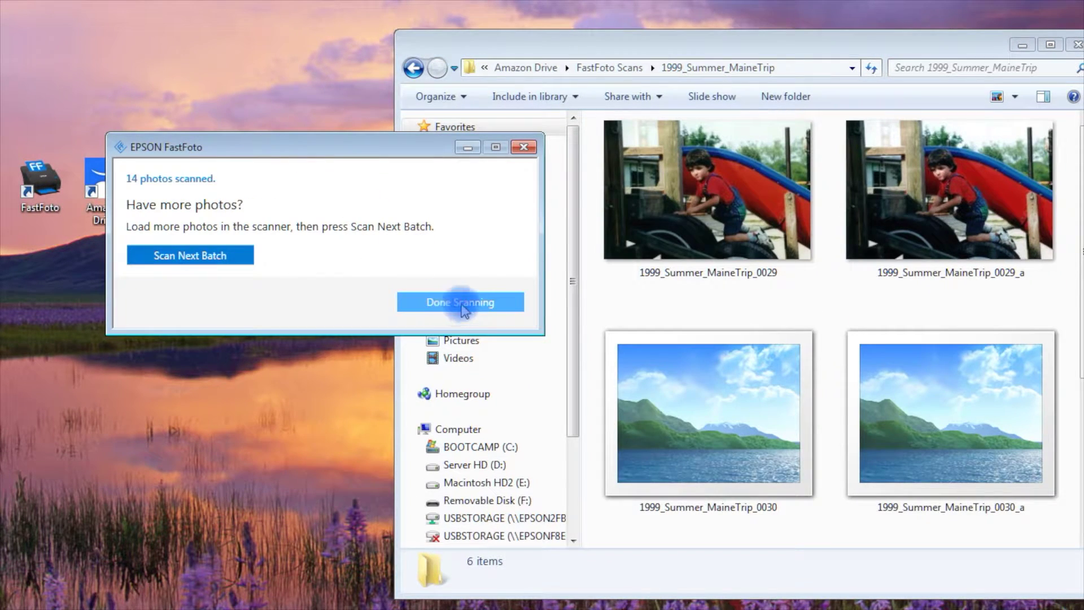
{"action": "left_click", "coordinate": [461, 305]}
{"action": "left_click", "coordinate": [729, 46]}
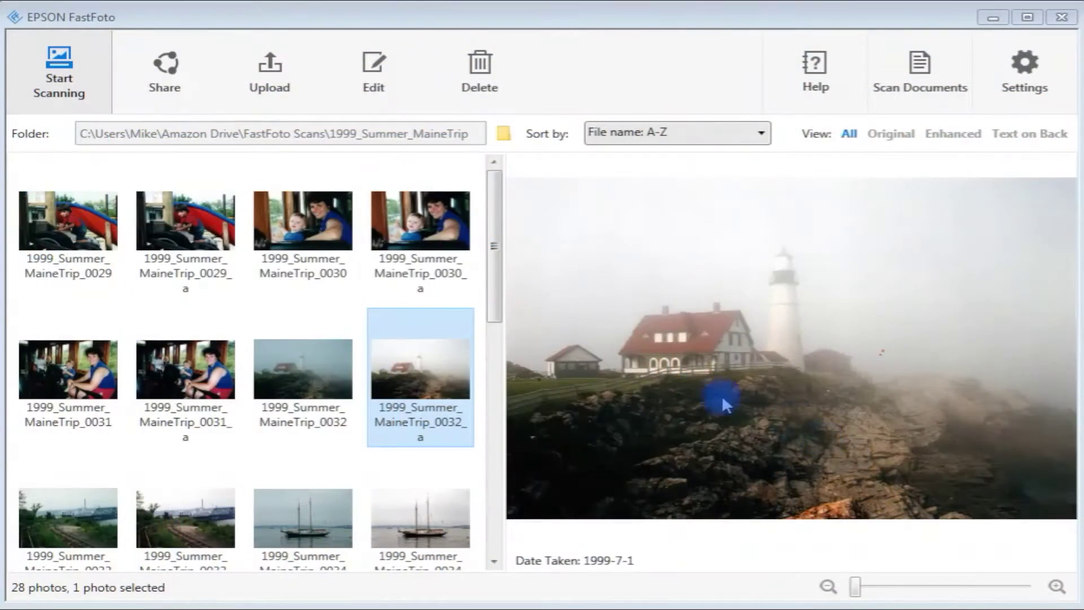
- Show only enhanced copies and crop playground photo 0029_a tighter around the boy
{"action": "left_click", "coordinate": [953, 137]}
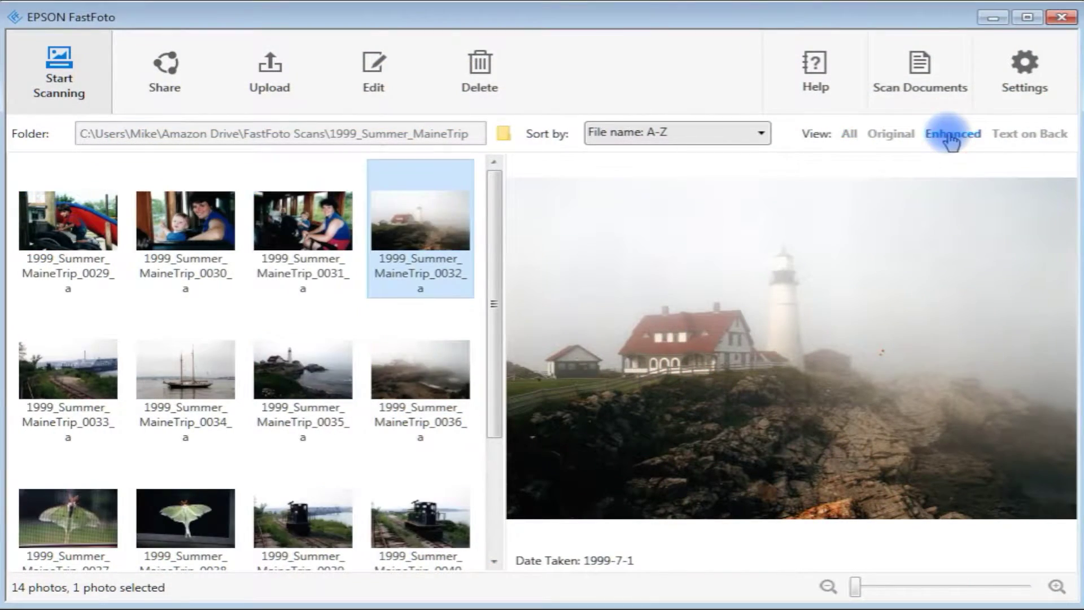
{"action": "left_click", "coordinate": [62, 226]}
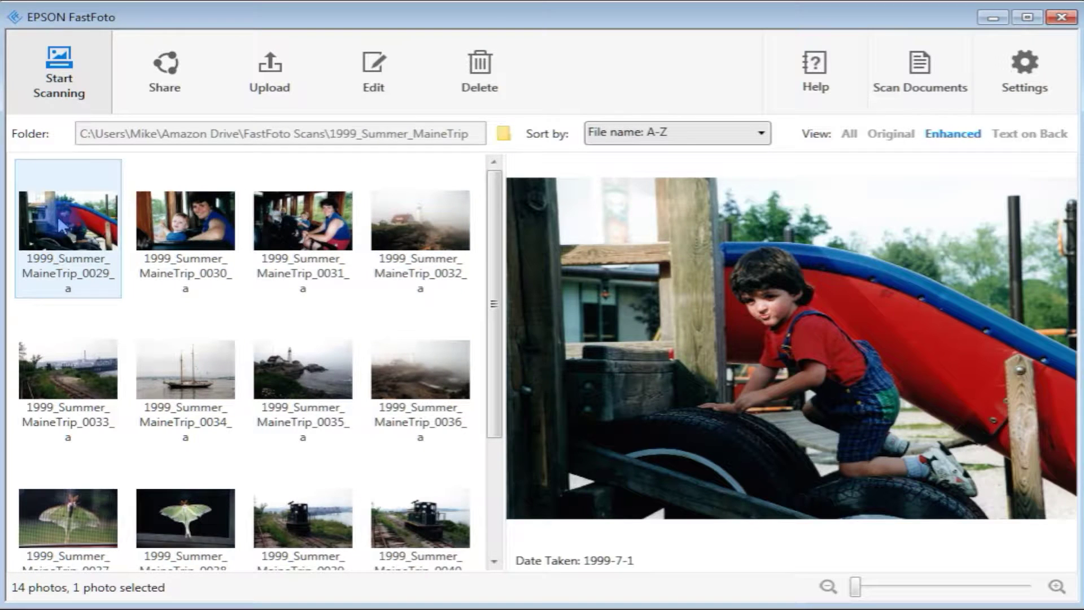
{"action": "left_click", "coordinate": [370, 67]}
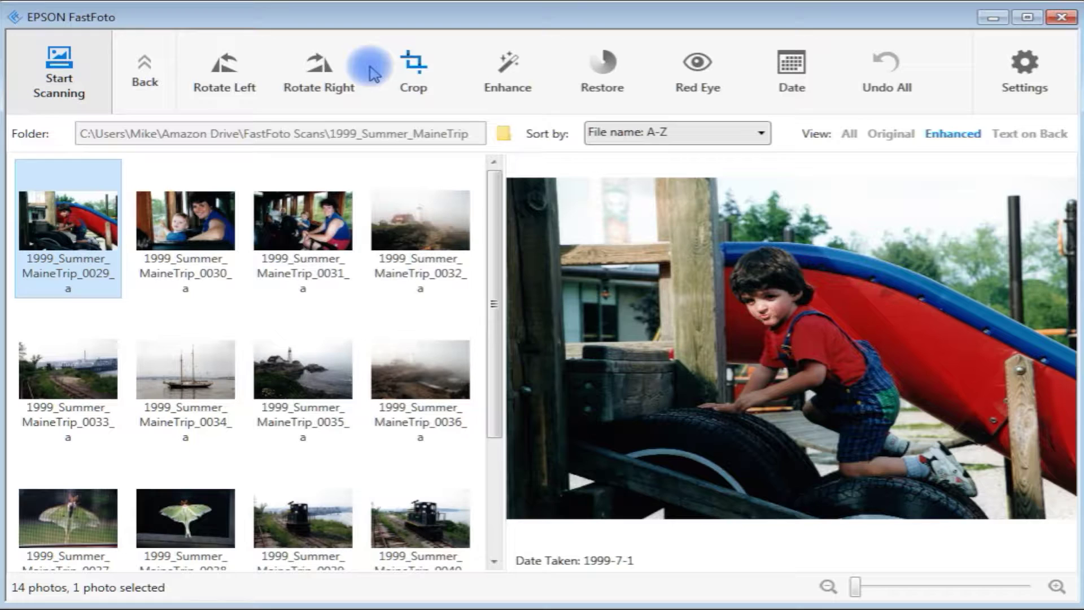
{"action": "left_click", "coordinate": [415, 67]}
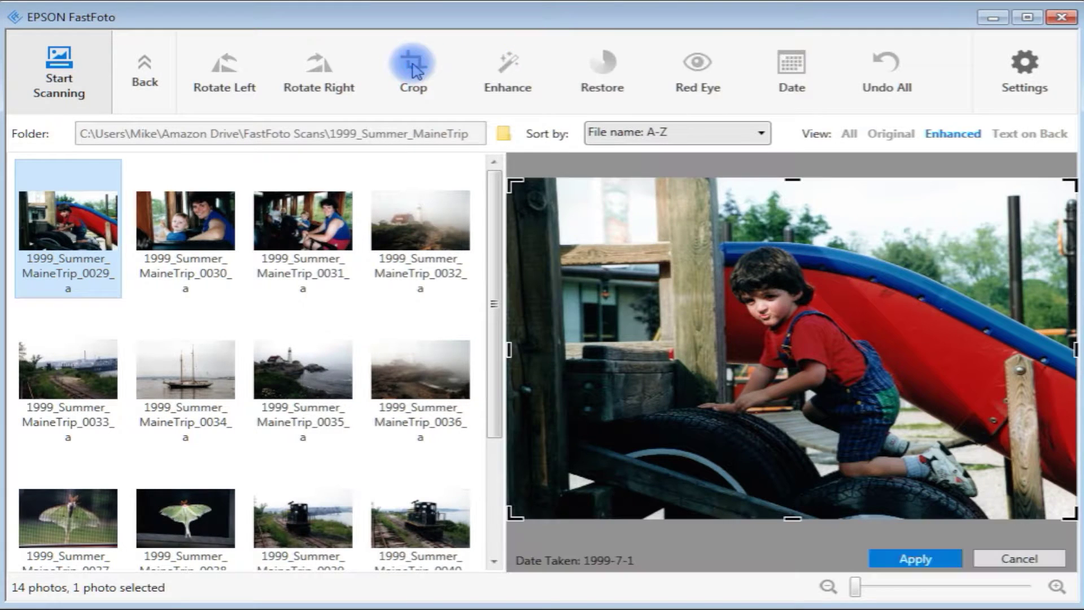
{"action": "left_click_drag", "start_coordinate": [515, 181], "coordinate": [561, 198]}
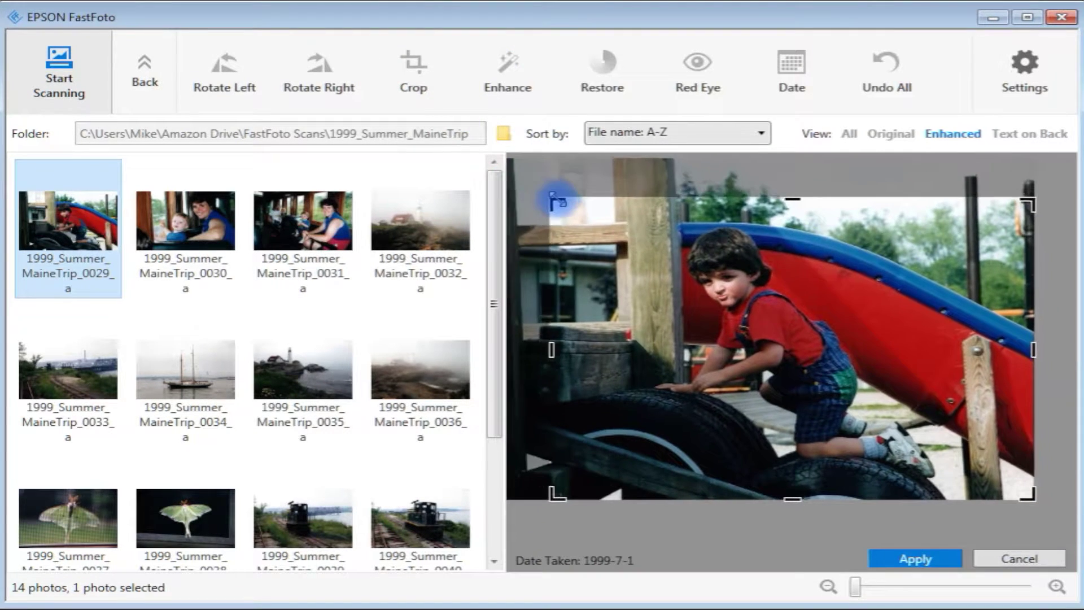
{"action": "left_click_drag", "start_coordinate": [771, 375], "coordinate": [810, 415]}
- Apply the crop, then browse the 30 files in Amazon Drive's FastFoto Scans › 1999_Summer_MaineTrip
{"action": "left_click", "coordinate": [917, 559]}
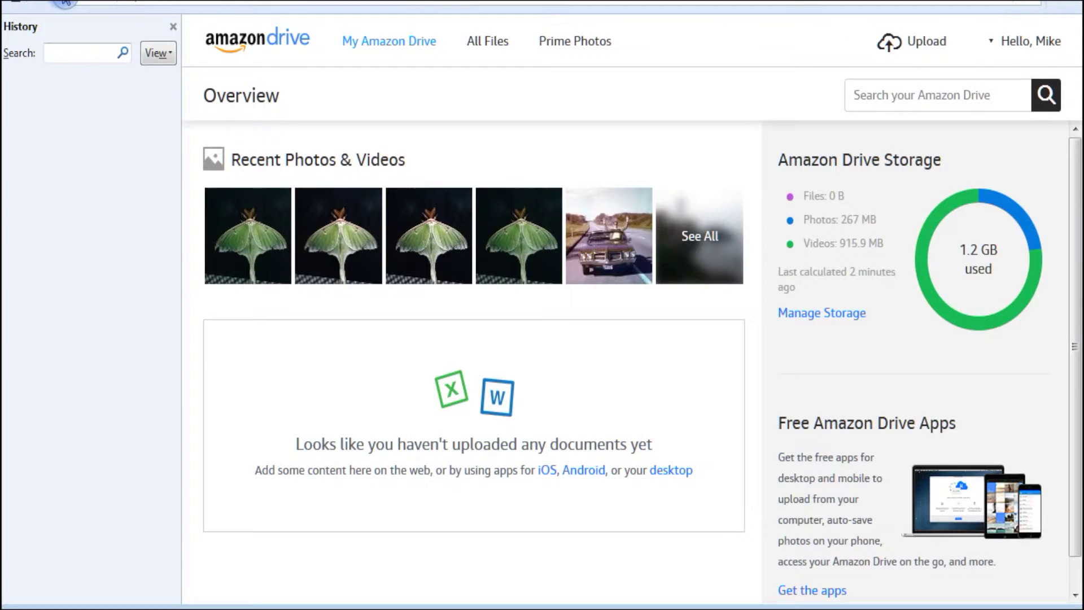
{"action": "left_click", "coordinate": [474, 42]}
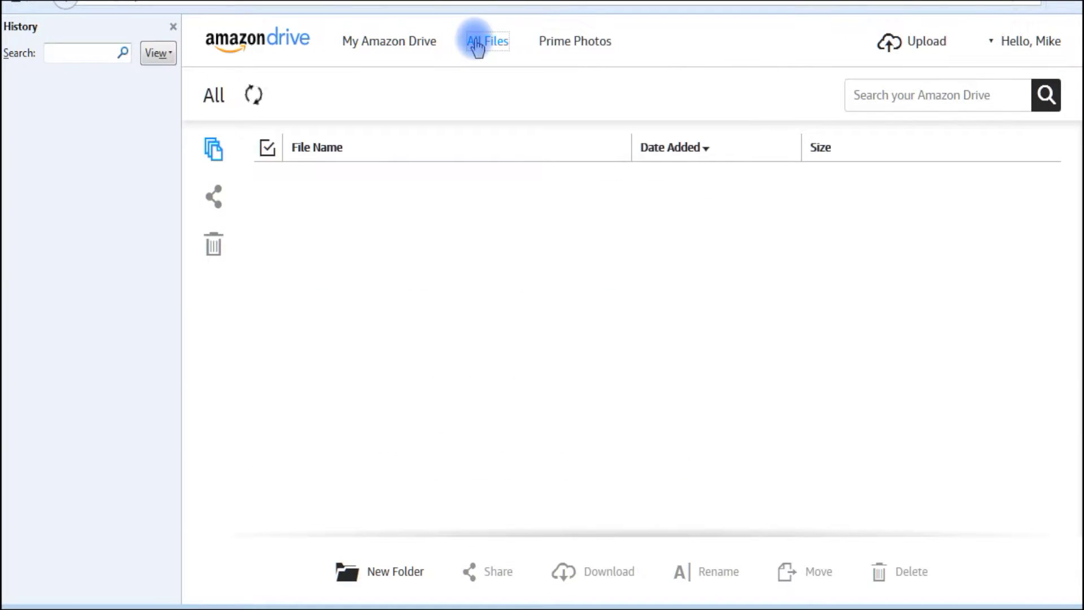
{"action": "left_click", "coordinate": [294, 188]}
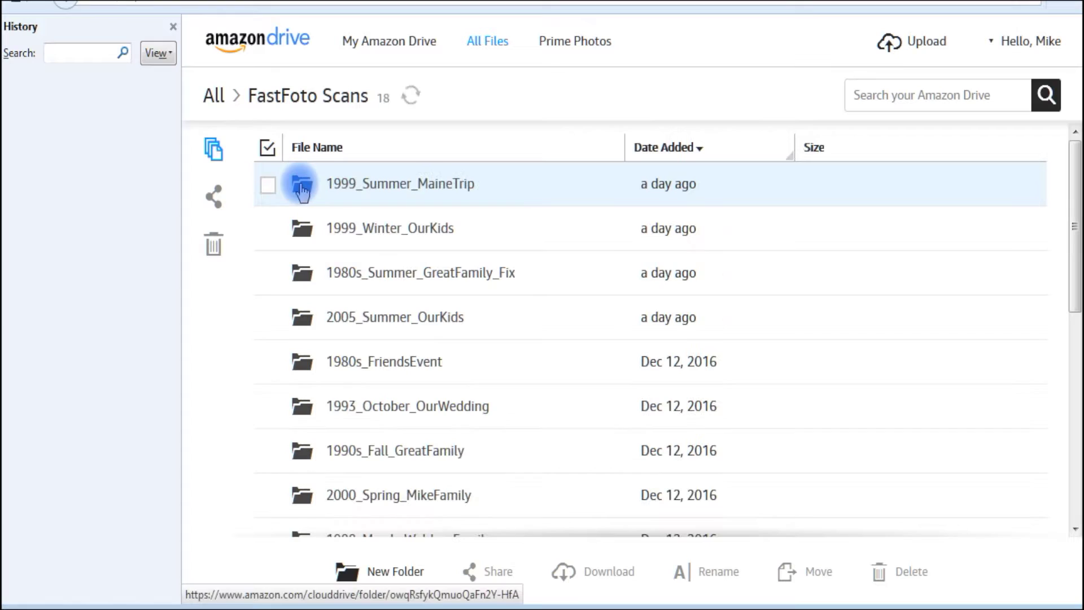
{"action": "left_click", "coordinate": [301, 187]}
{"action": "scroll", "coordinate": [491, 224], "scroll_direction": "down", "scroll_amount": 3}
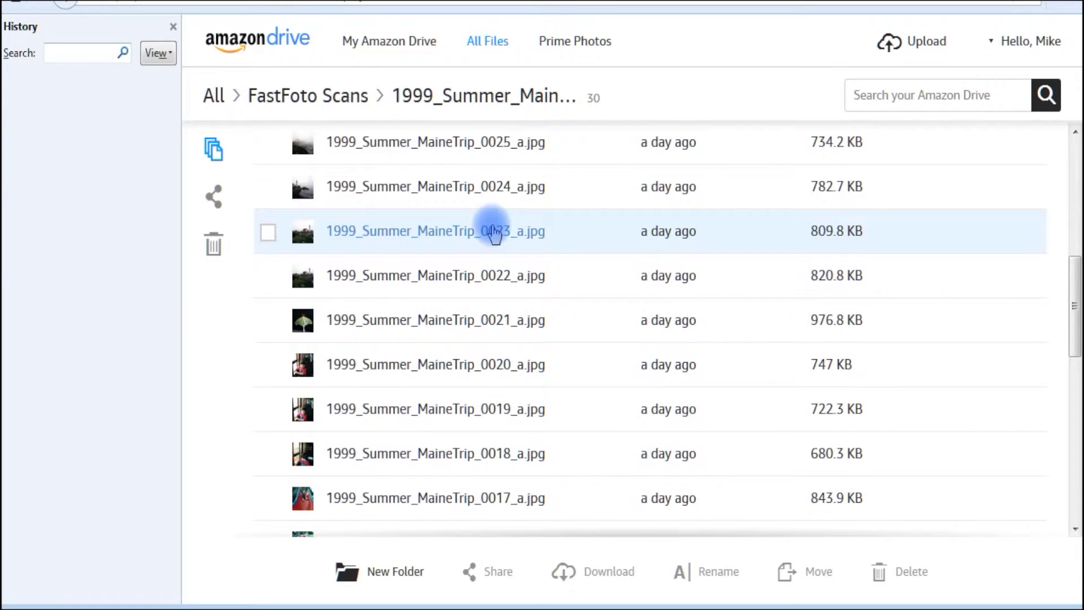
{"action": "scroll", "coordinate": [493, 228], "scroll_direction": "up", "scroll_amount": 3}
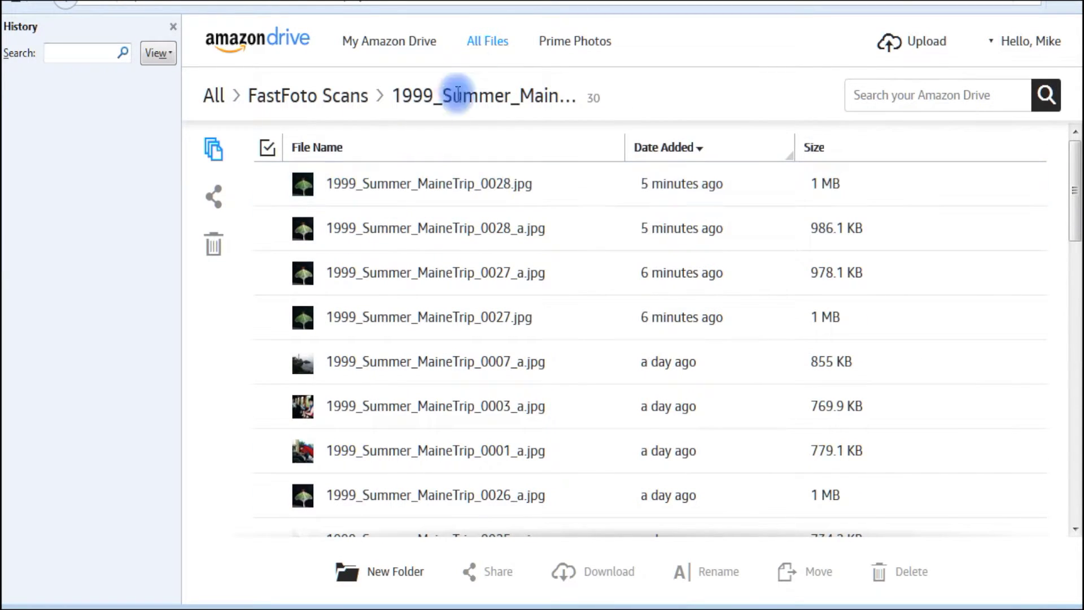
- Open the July 1999 boy-on-slide photo from the library and add it to the Family Vault
{"action": "left_click", "coordinate": [568, 46]}
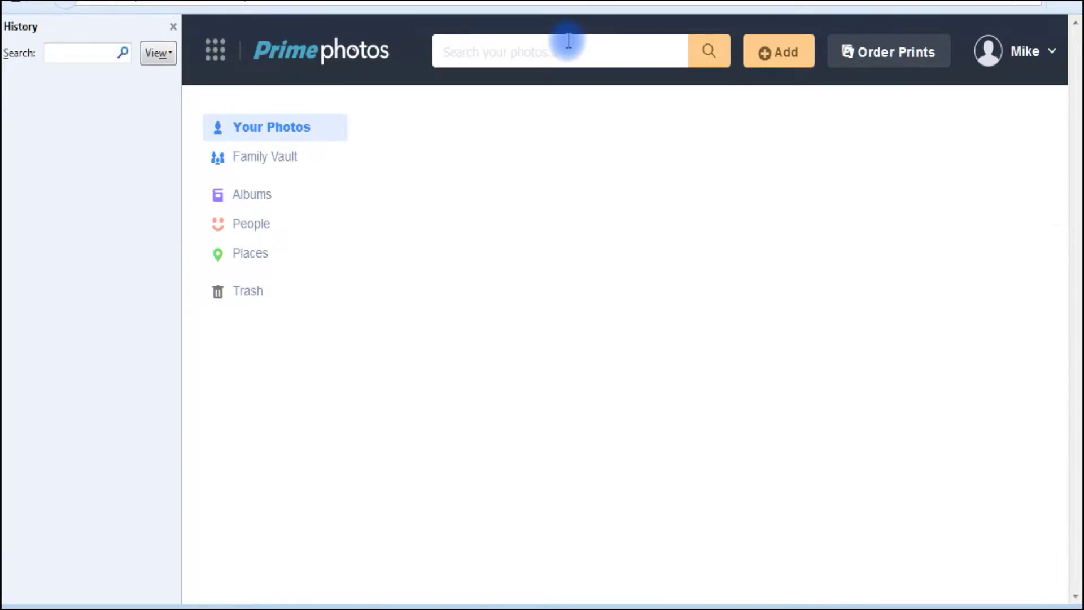
{"action": "scroll", "coordinate": [861, 258], "scroll_direction": "down", "scroll_amount": 20}
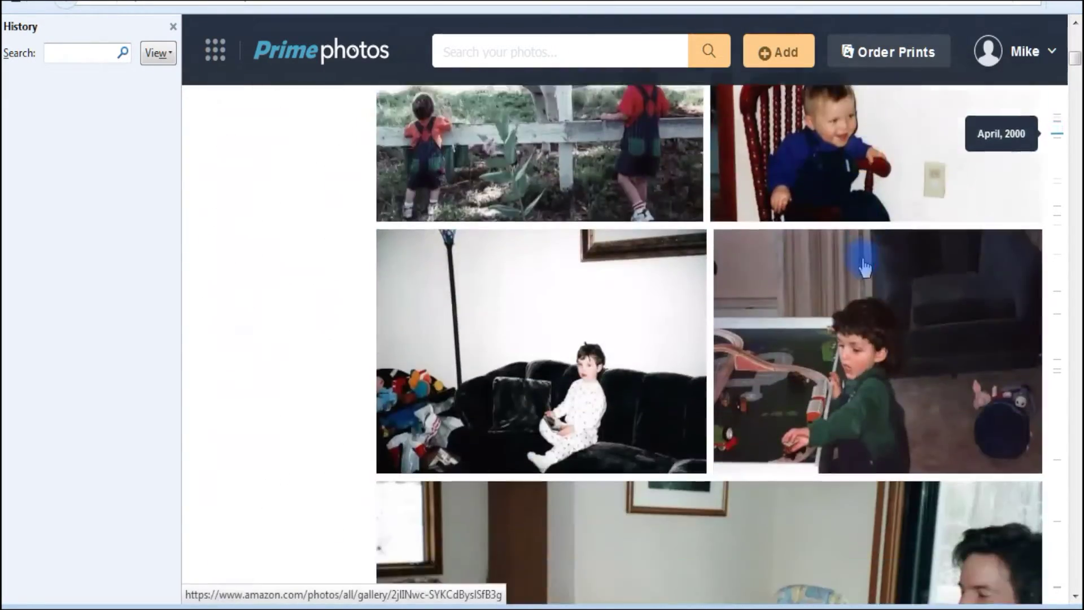
{"action": "scroll", "coordinate": [863, 267], "scroll_direction": "down", "scroll_amount": 10}
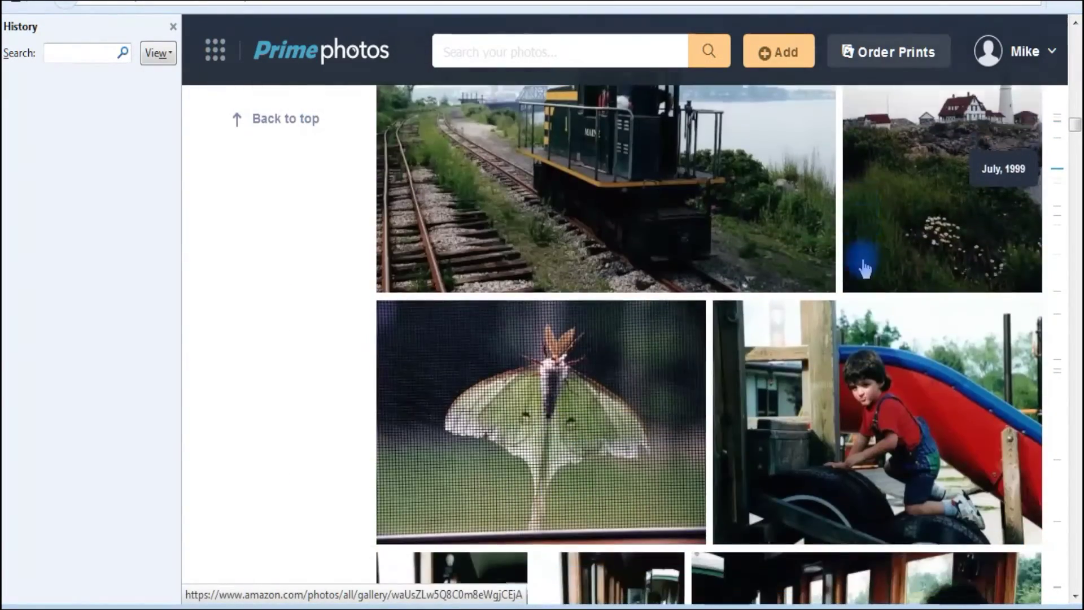
{"action": "left_click", "coordinate": [869, 311]}
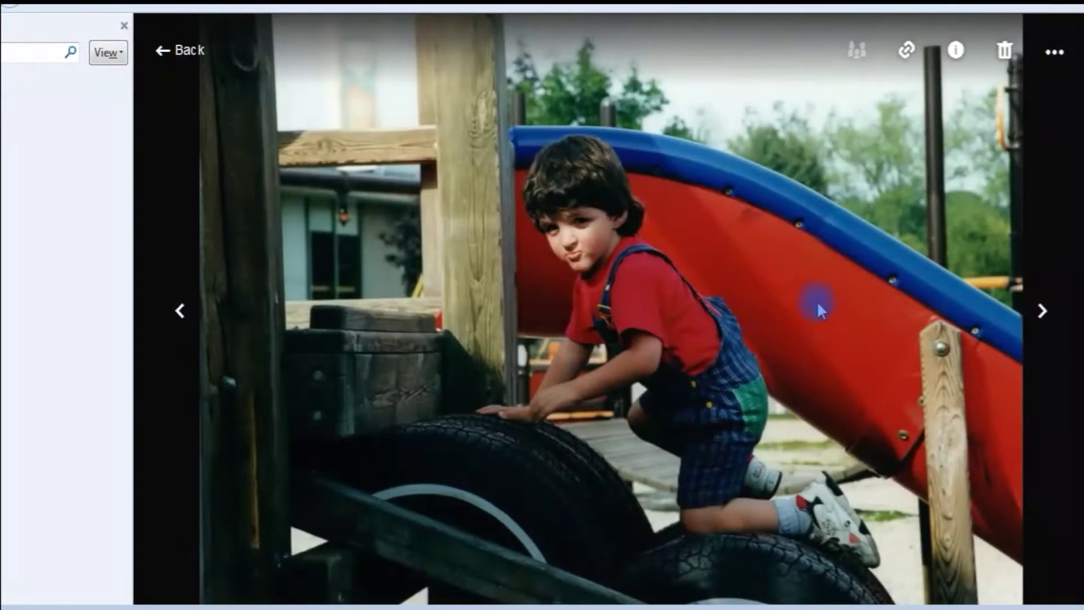
{"action": "left_click", "coordinate": [855, 52]}
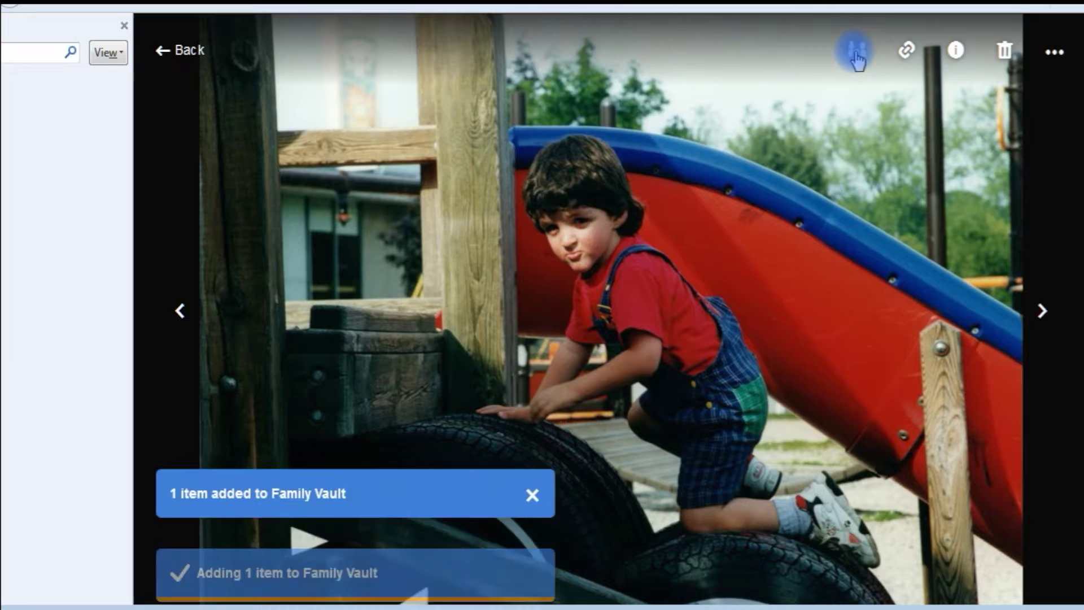
- Copy a share link for the slide photo, then open it in the photo editor
{"action": "left_click", "coordinate": [907, 52]}
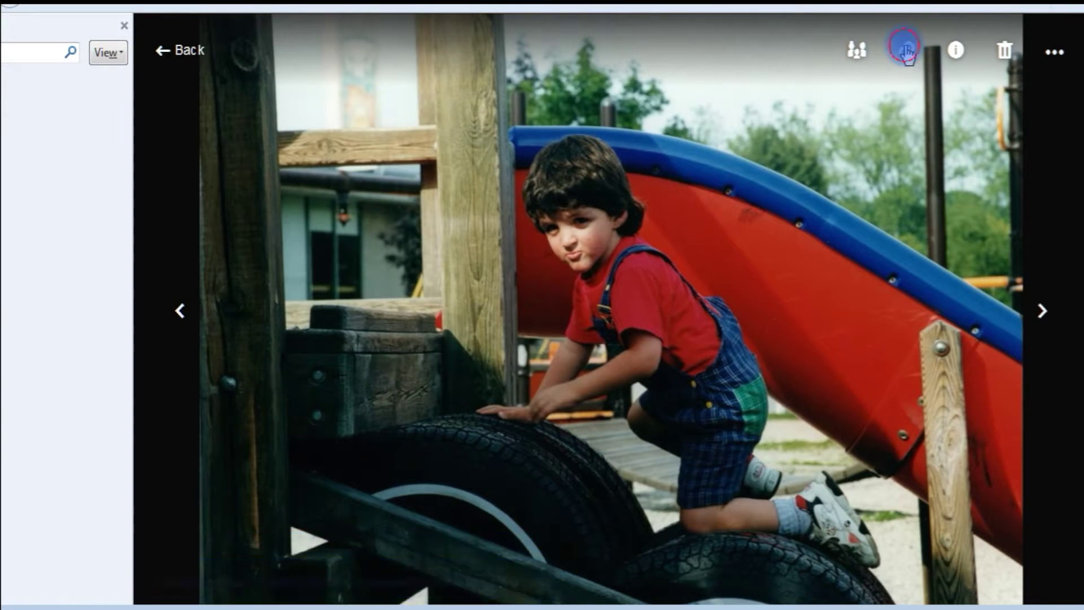
{"action": "left_click", "coordinate": [636, 480]}
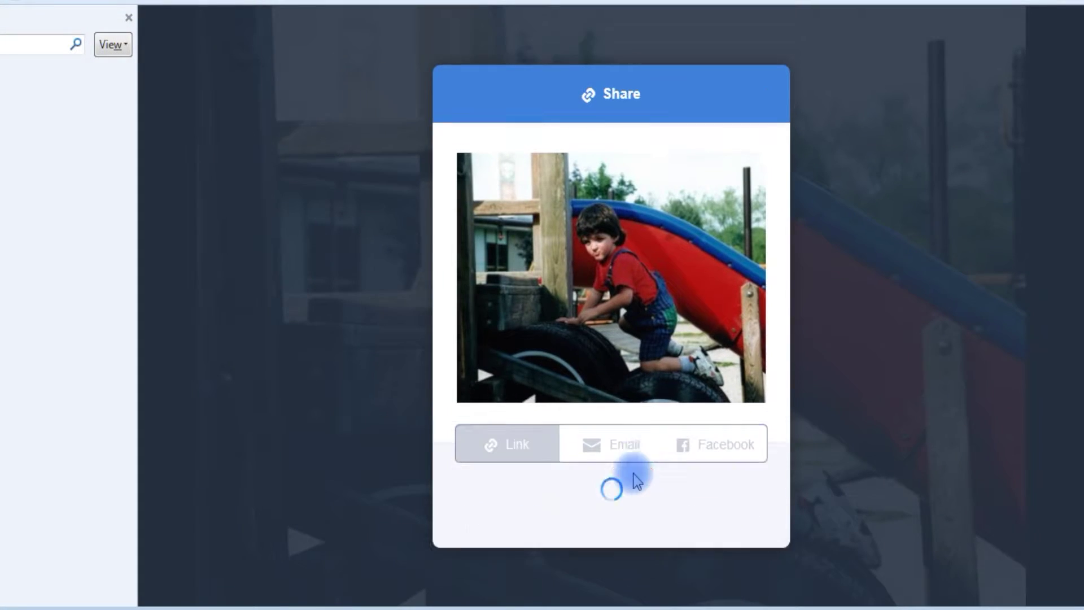
{"action": "left_click", "coordinate": [733, 490]}
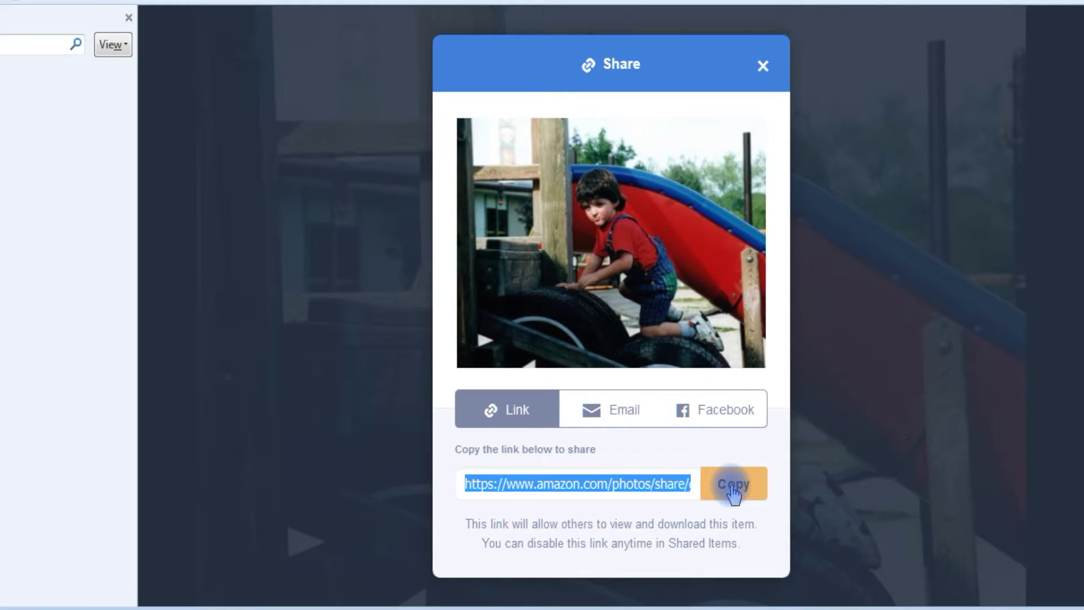
{"action": "left_click", "coordinate": [763, 66]}
{"action": "left_click", "coordinate": [1057, 46]}
{"action": "left_click", "coordinate": [1015, 88]}
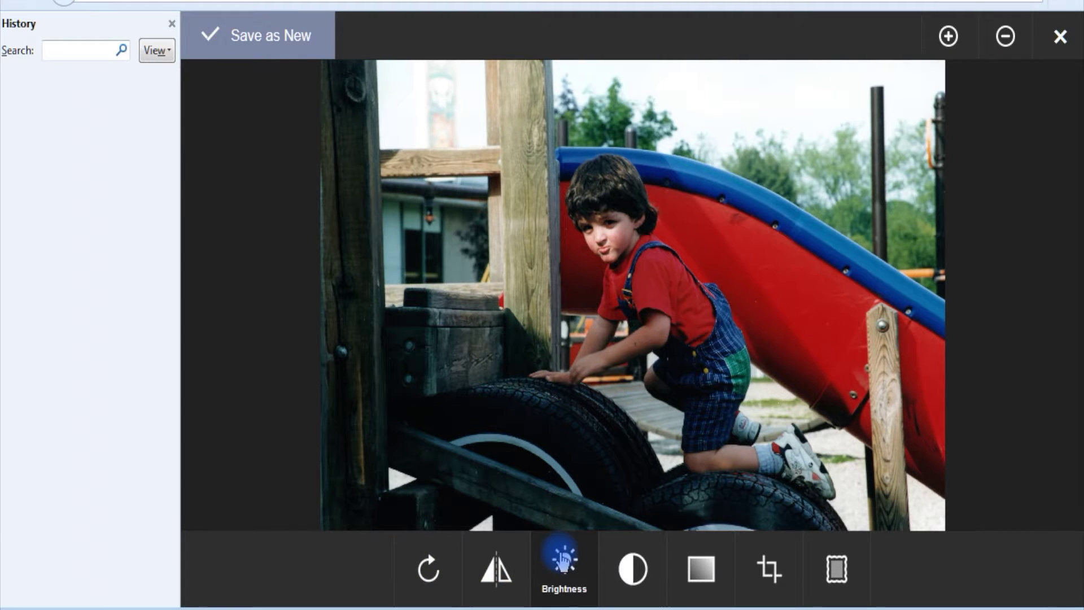
- Crop the boy-on-slide photo tighter and save the result as a new photo
{"action": "left_click", "coordinate": [769, 569]}
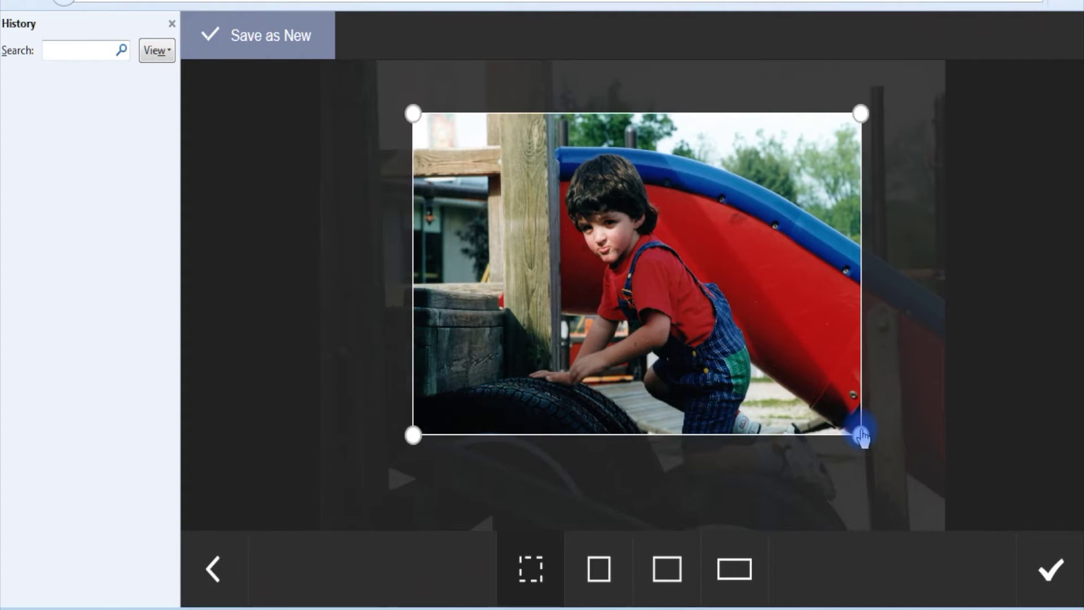
{"action": "left_click_drag", "start_coordinate": [860, 435], "coordinate": [922, 503]}
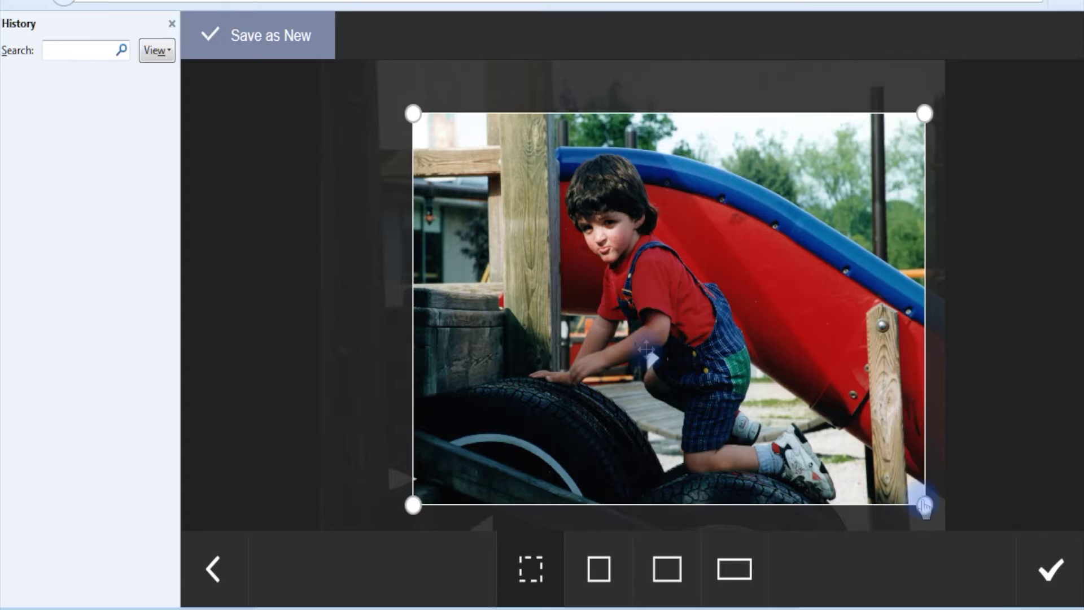
{"action": "left_click", "coordinate": [1049, 565]}
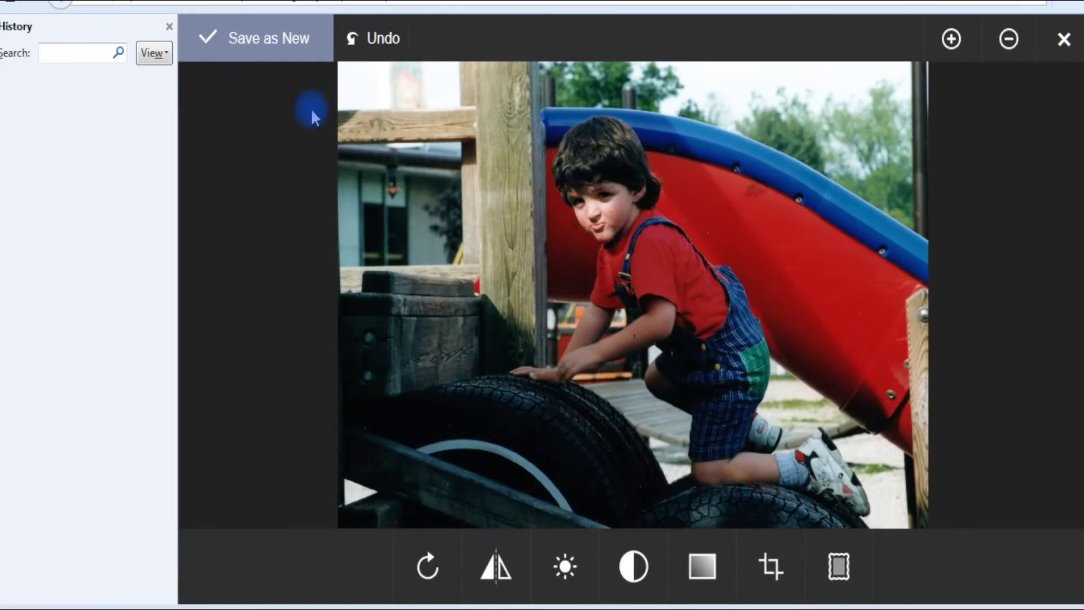
{"action": "left_click", "coordinate": [260, 40]}
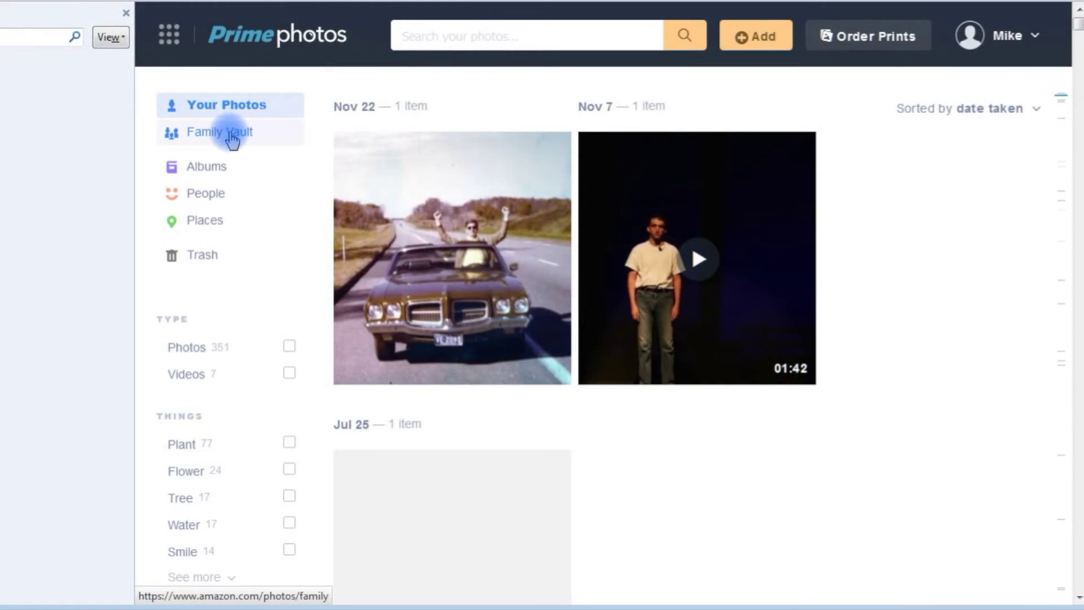
- Show the Family Vault's 29 photos from the top and start inviting others to the vault
{"action": "left_click", "coordinate": [232, 135]}
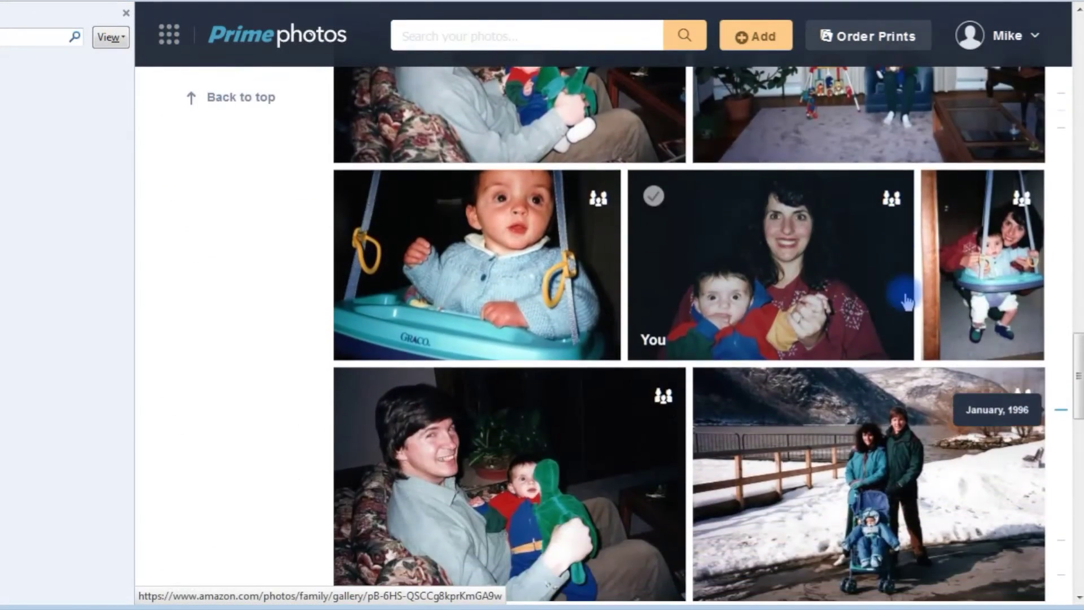
{"action": "left_click", "coordinate": [241, 98]}
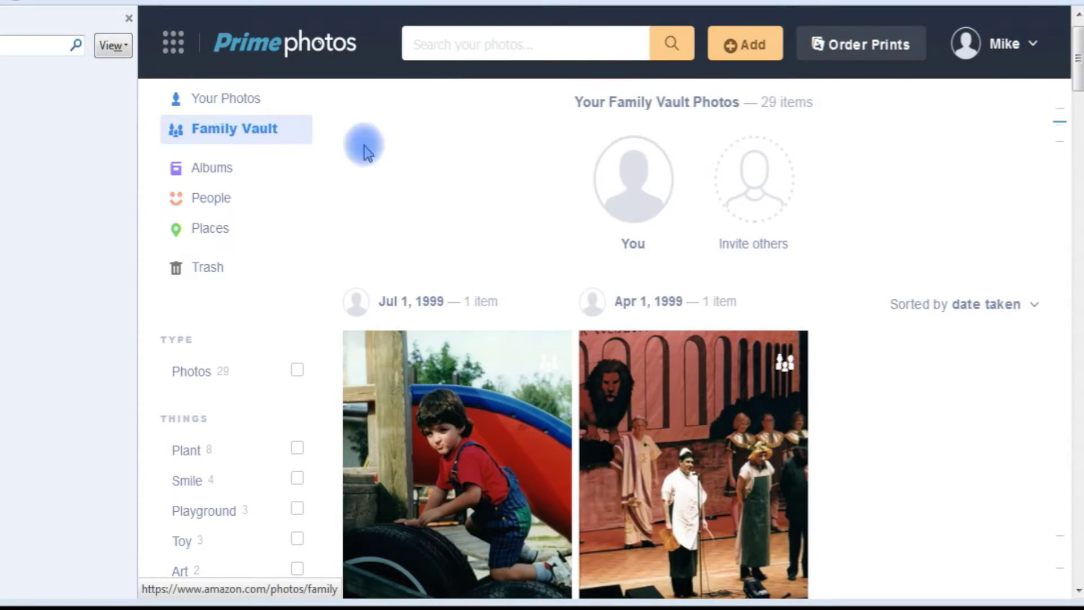
{"action": "left_click", "coordinate": [750, 191]}
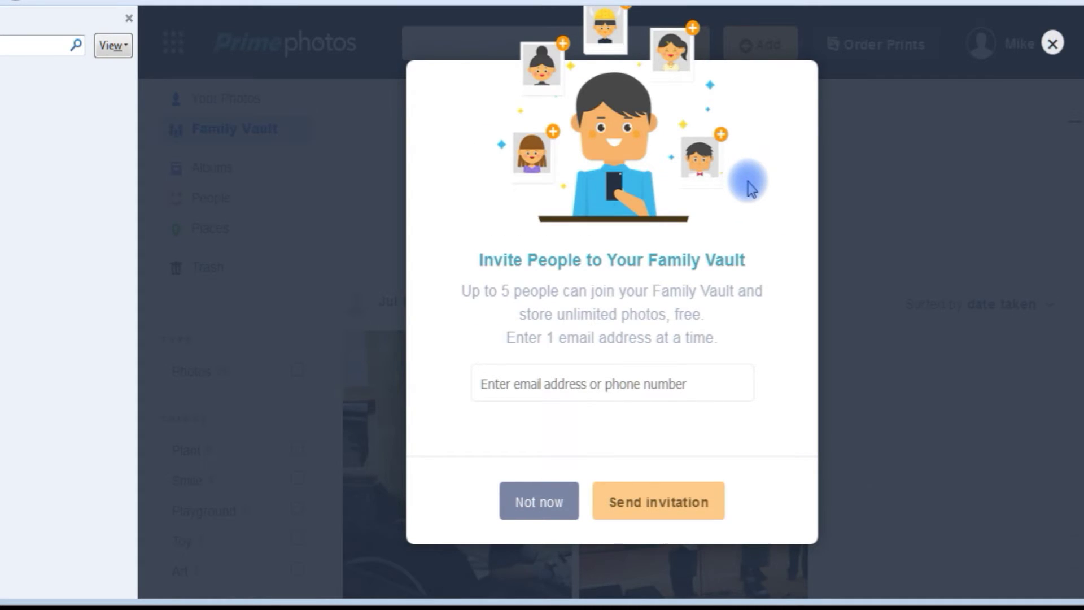
- Dismiss the vault invitation and browse one recognised person's 16 photos from People
{"action": "left_click", "coordinate": [278, 149]}
{"action": "left_click", "coordinate": [210, 197]}
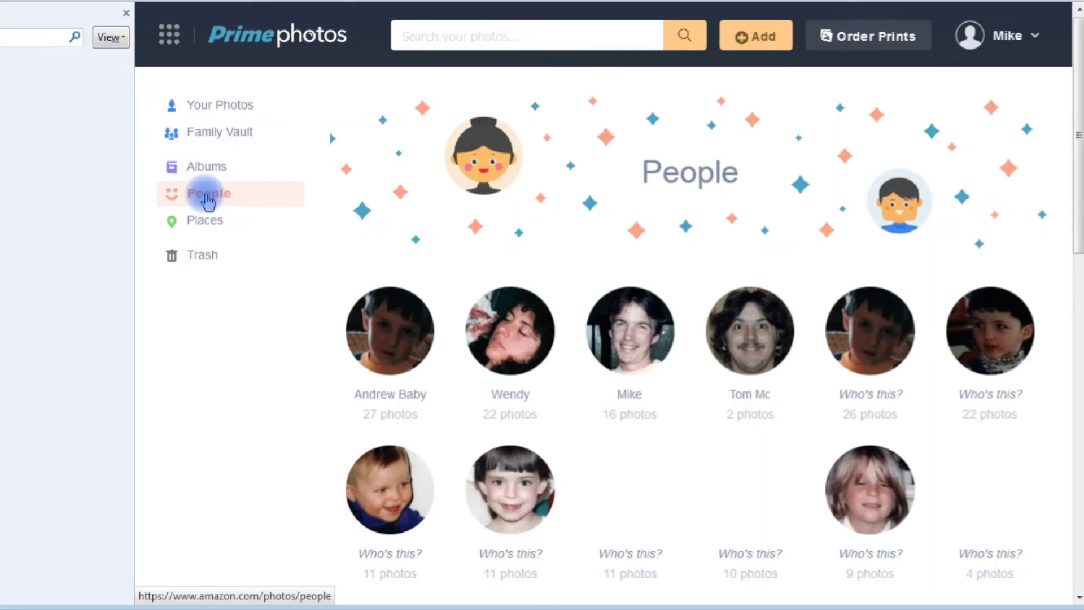
{"action": "left_click", "coordinate": [628, 337]}
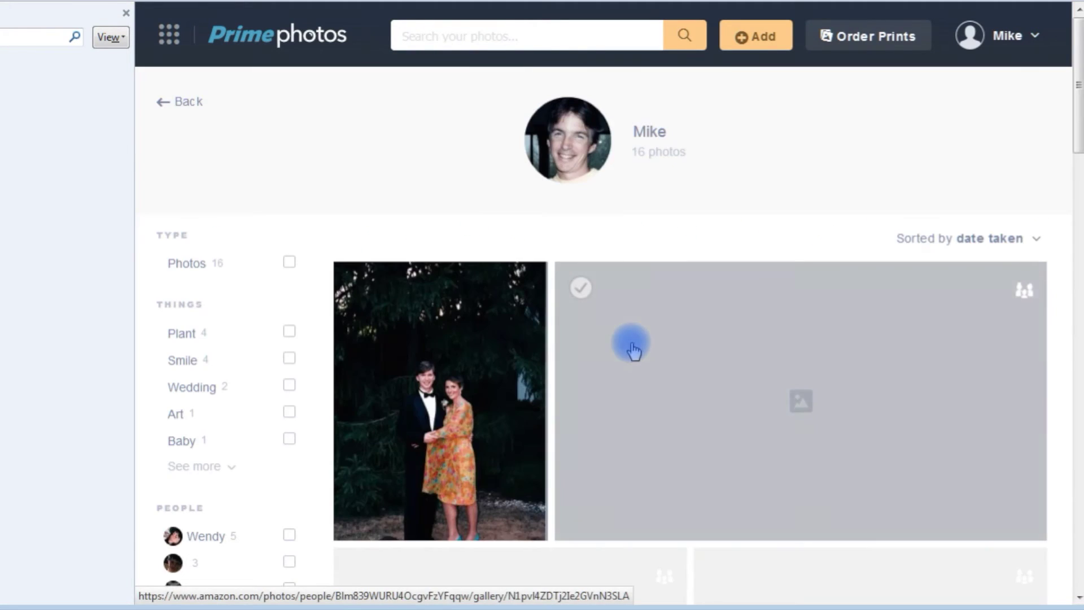
{"action": "scroll", "coordinate": [626, 344], "scroll_direction": "down", "scroll_amount": 9}
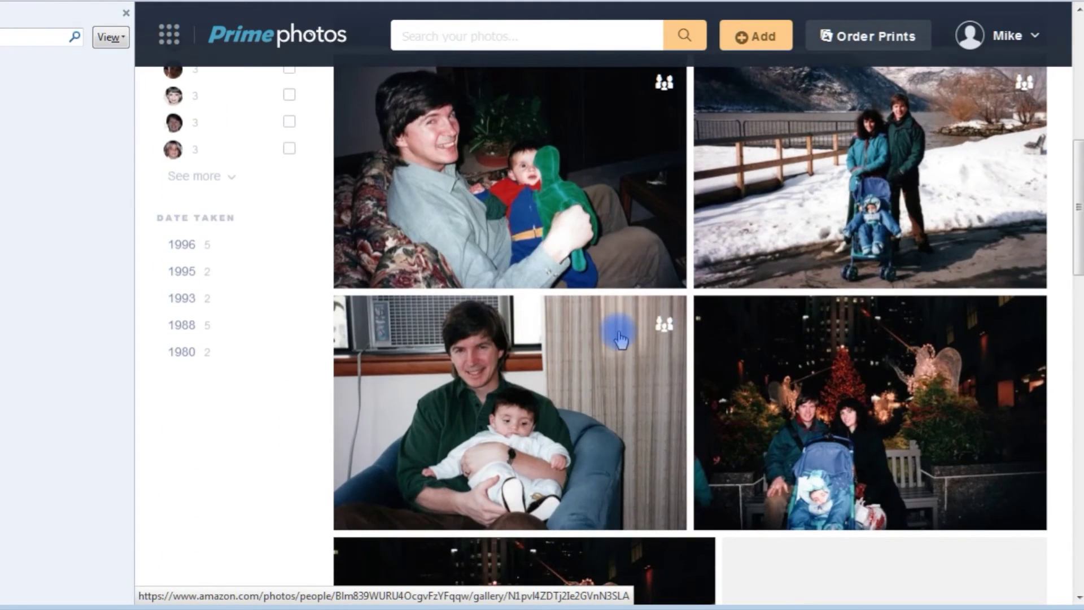